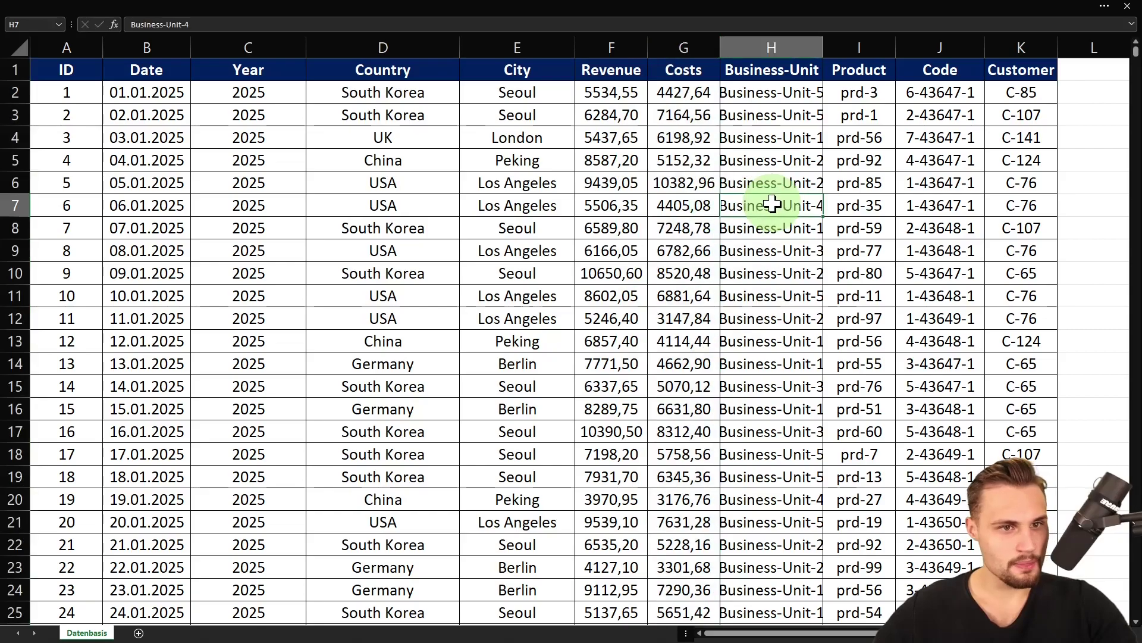
# - Review the dataset's ID, Date, Year, Country, City, Revenue and Costs columns one after another
pyautogui.click(585, 204)
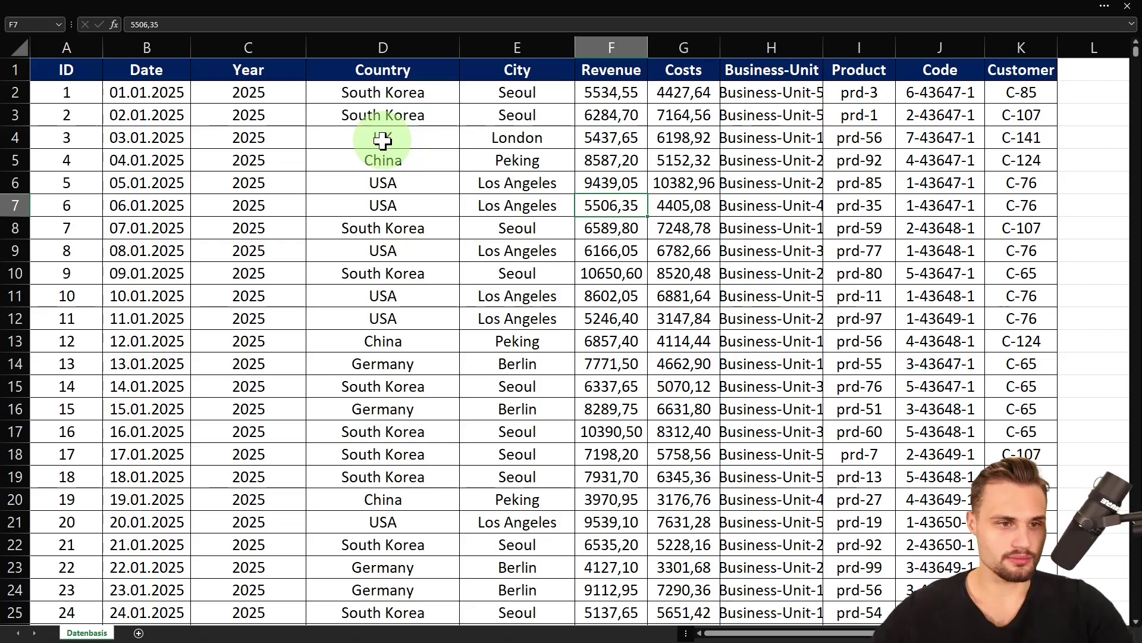
pyautogui.click(66, 47)
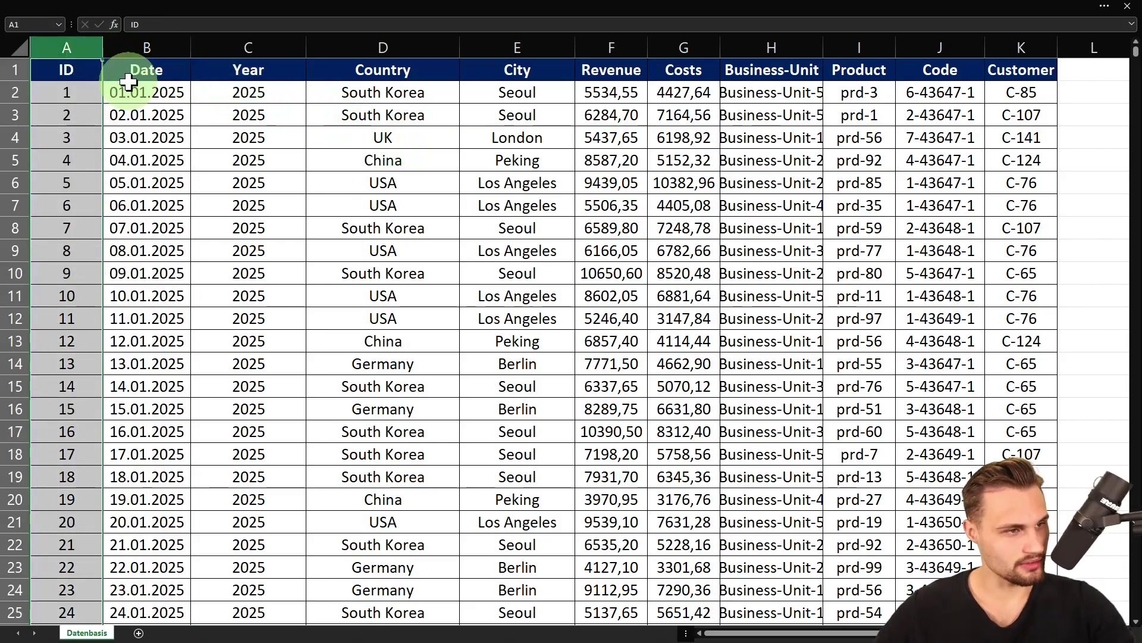
pyautogui.click(149, 50)
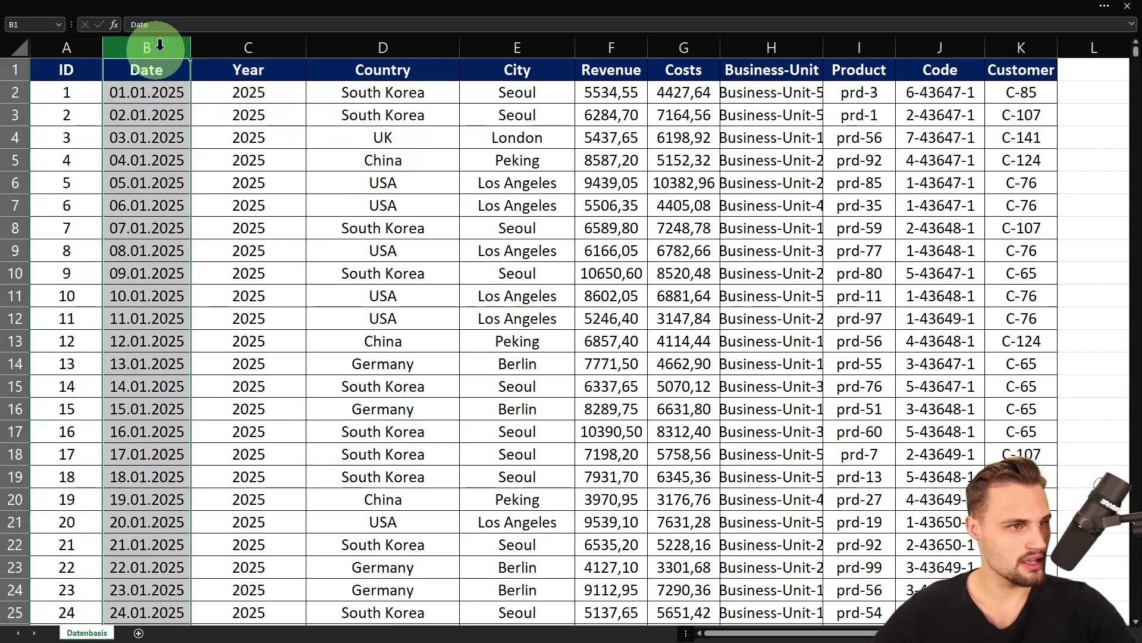
pyautogui.click(267, 43)
pyautogui.click(383, 47)
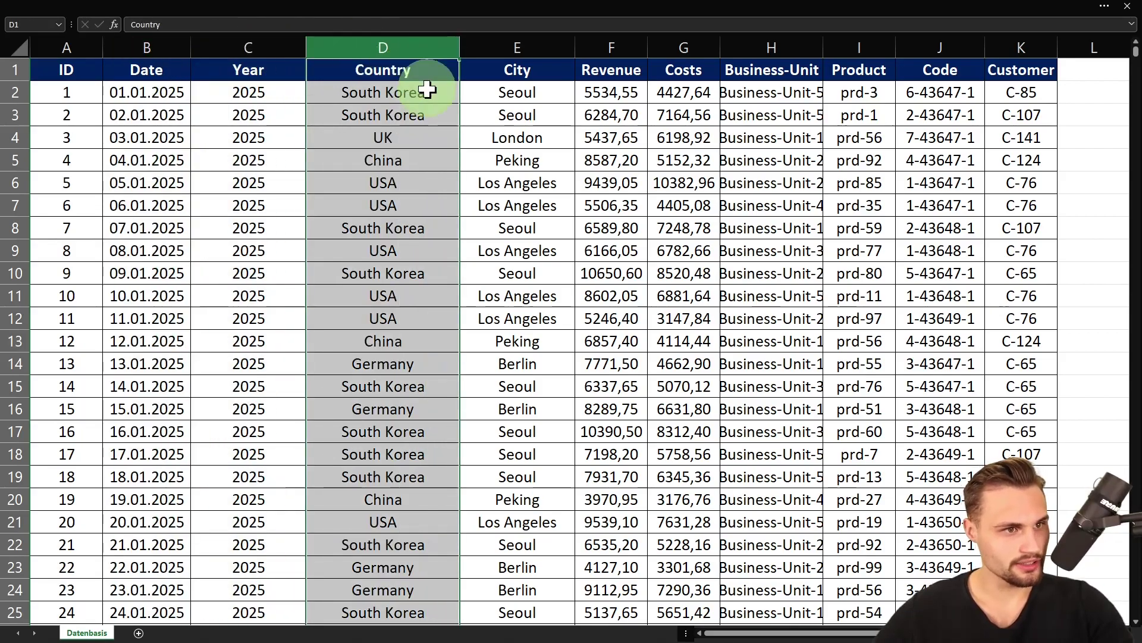
pyautogui.click(521, 45)
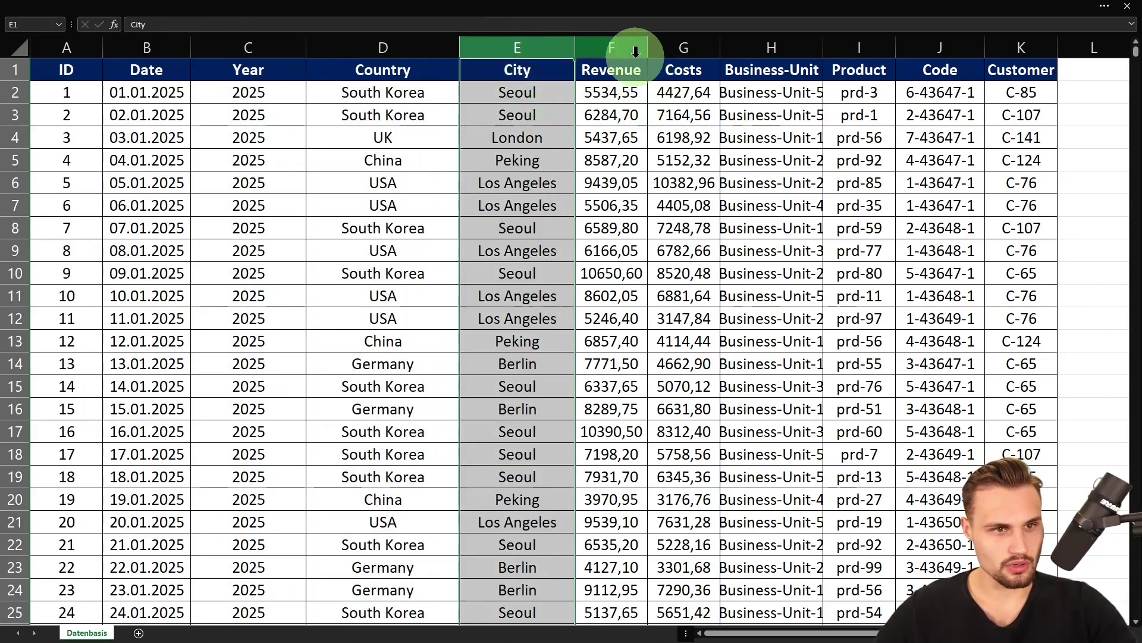
pyautogui.moveTo(633, 46); pyautogui.dragTo(684, 47)
pyautogui.moveTo(543, 40); pyautogui.dragTo(434, 32)
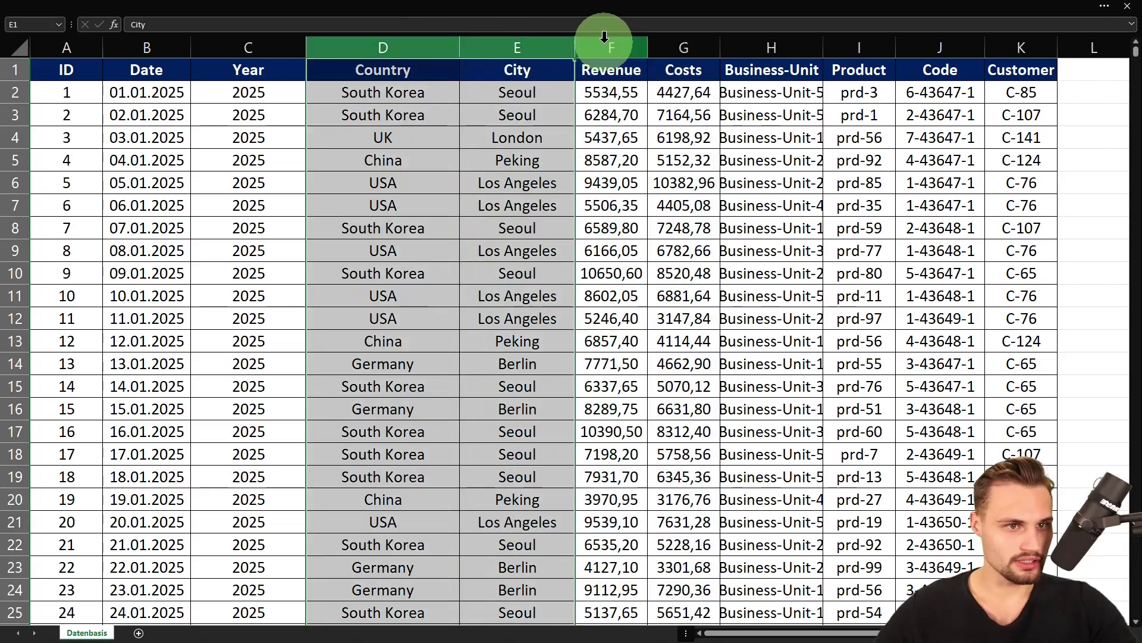
pyautogui.moveTo(604, 32); pyautogui.dragTo(683, 35)
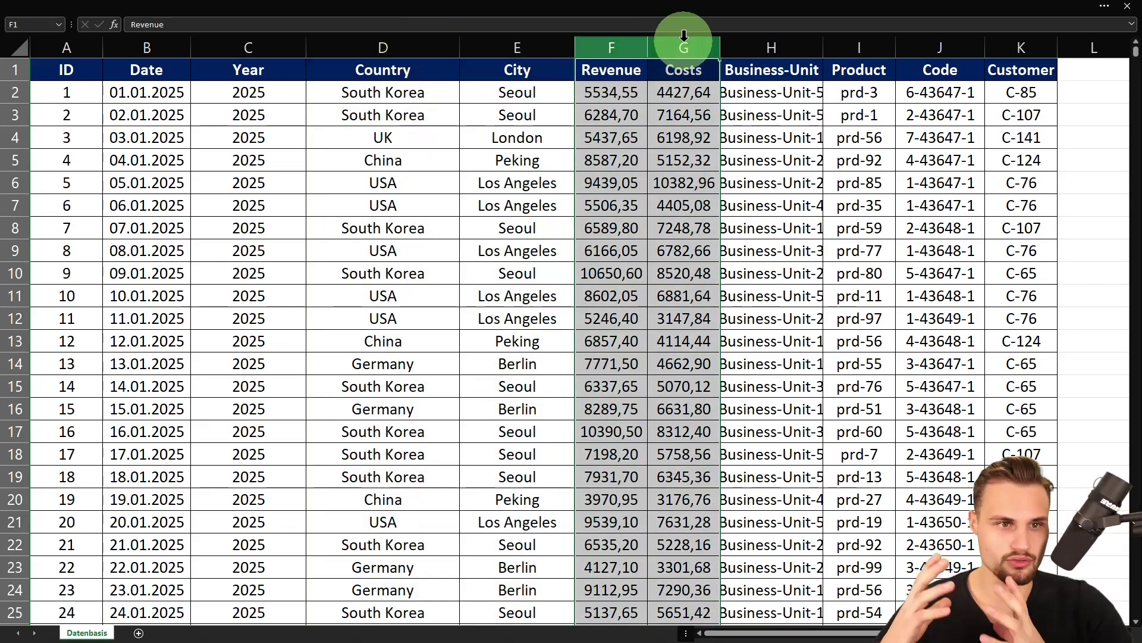
pyautogui.click(674, 176)
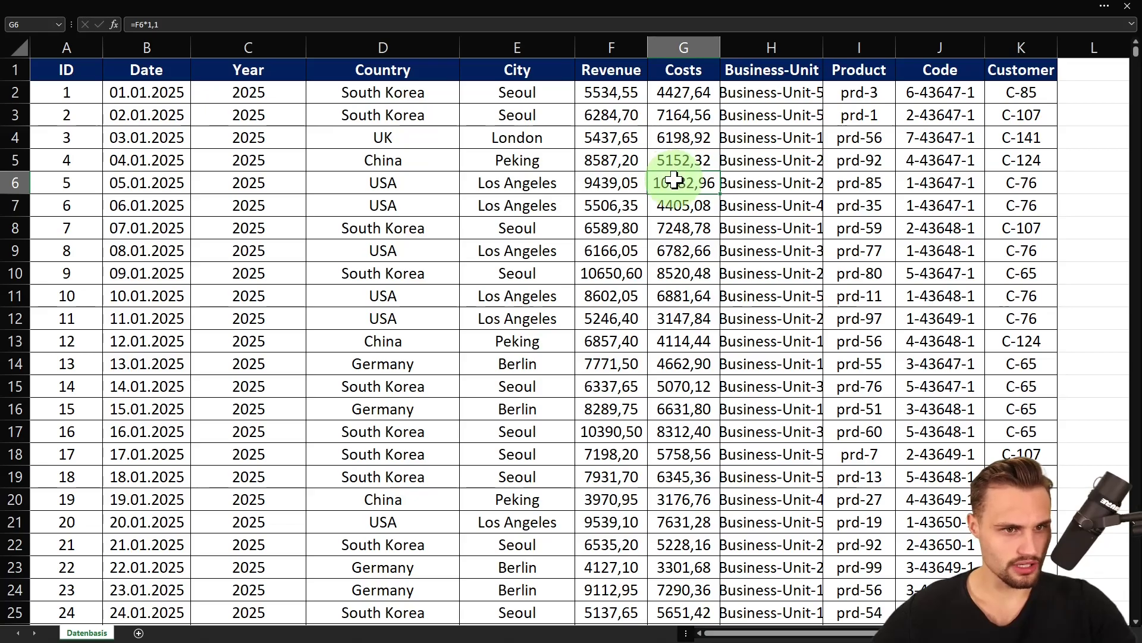
# - Bring back the full ribbon and look at the PivotTable insertion command
pyautogui.hotkey('ctrl', 'shift', 'F1')
pyautogui.hotkey('ctrl', 'F1')
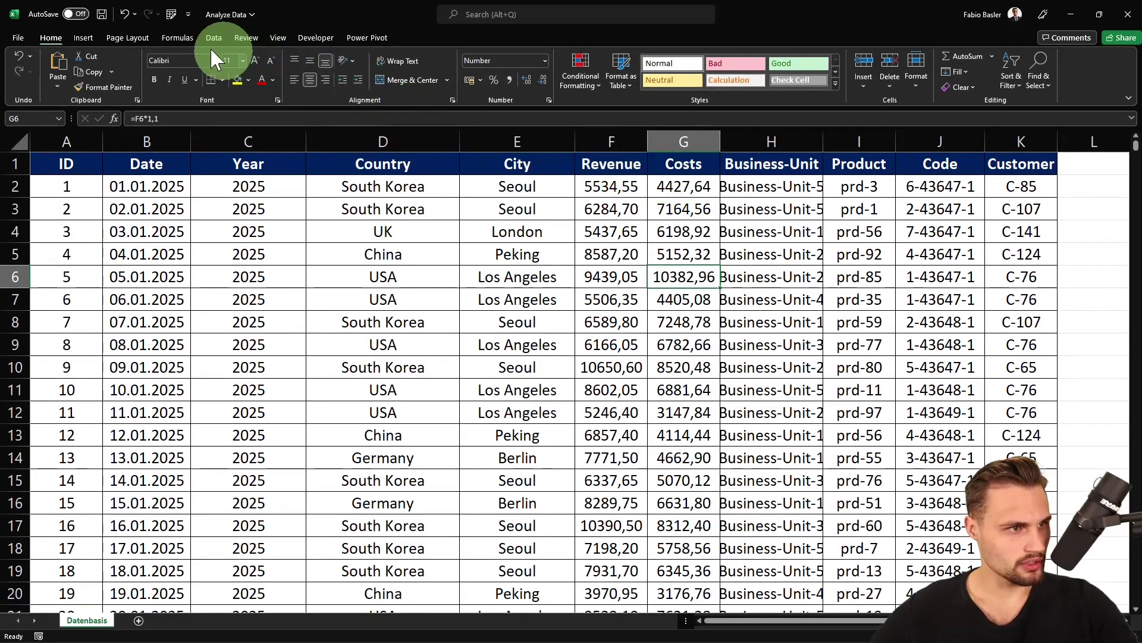
pyautogui.click(88, 37)
pyautogui.click(32, 75)
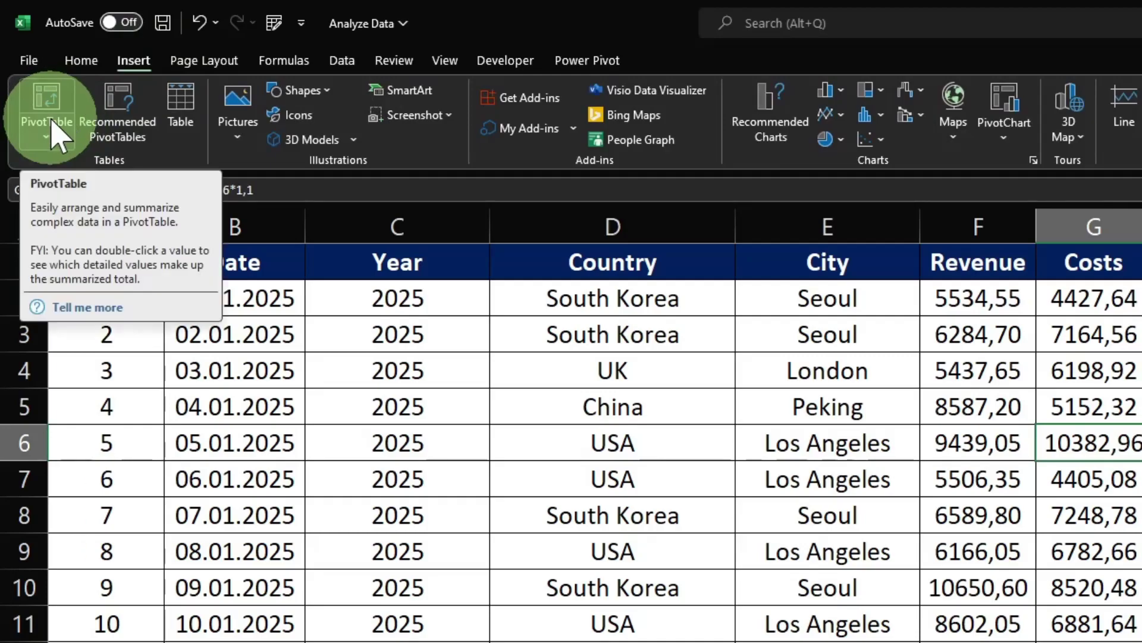
pyautogui.click(384, 402)
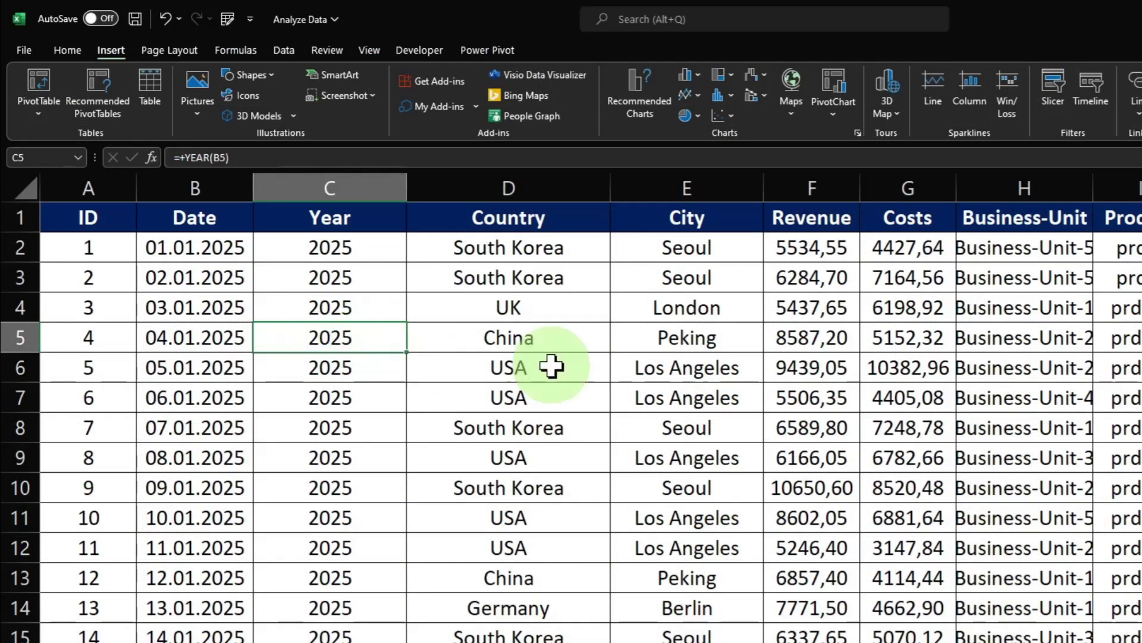
# - Compare the Revenue and Costs columns with the Country and City columns they could be analysed by
pyautogui.moveTo(608, 141); pyautogui.dragTo(665, 142)
pyautogui.moveTo(883, 190); pyautogui.dragTo(885, 186)
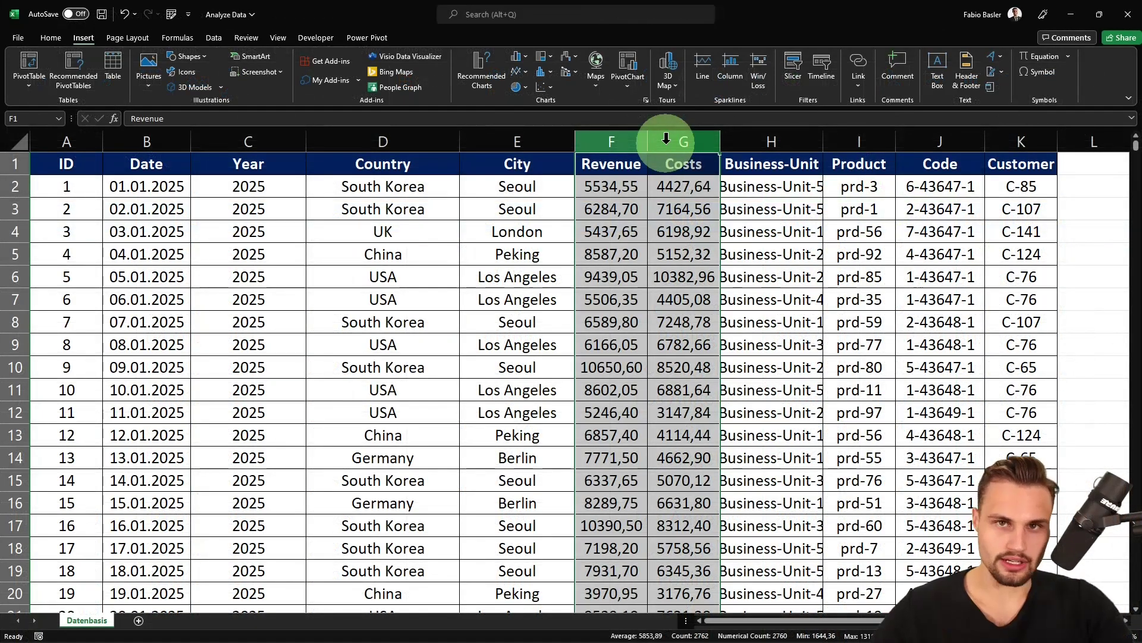
pyautogui.moveTo(520, 141); pyautogui.dragTo(421, 128)
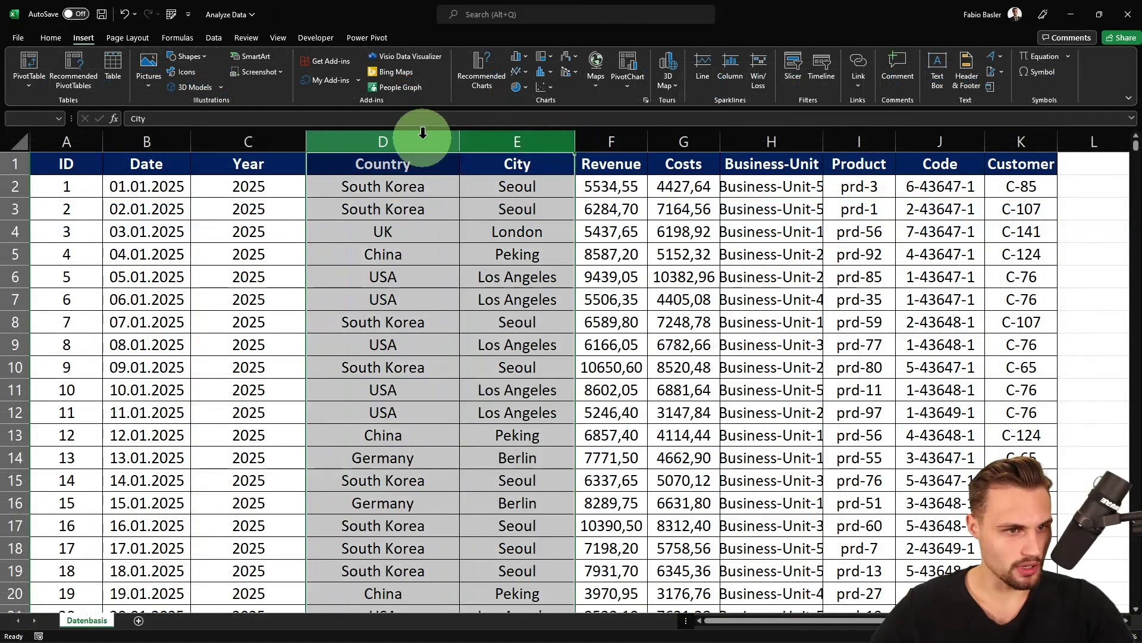
pyautogui.click(480, 186)
pyautogui.click(611, 143)
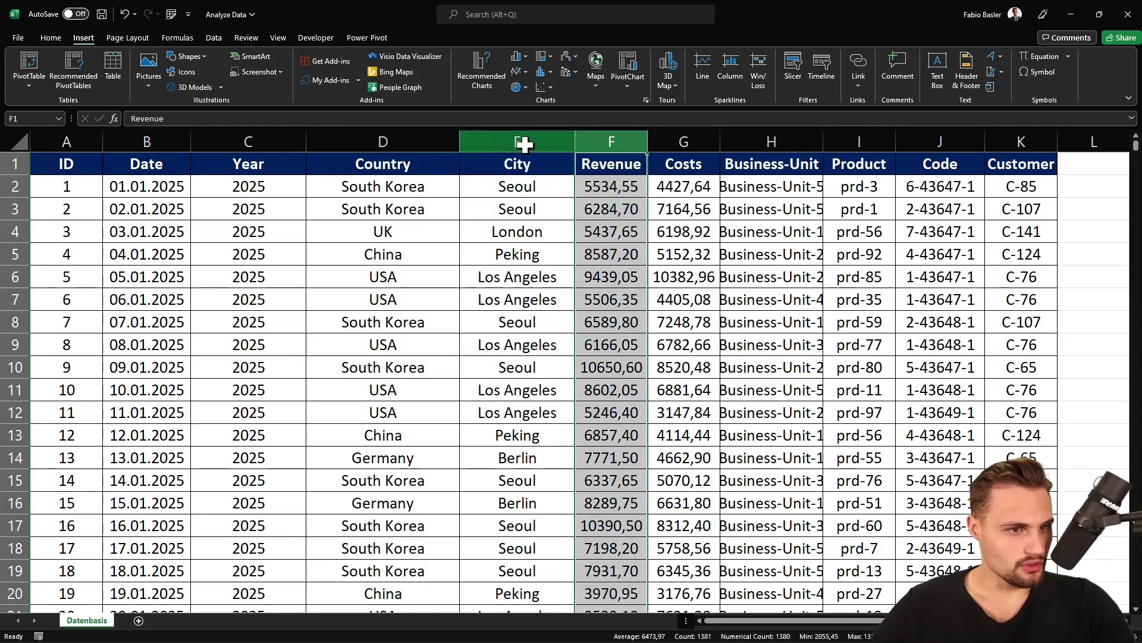
pyautogui.moveTo(523, 141); pyautogui.dragTo(408, 141)
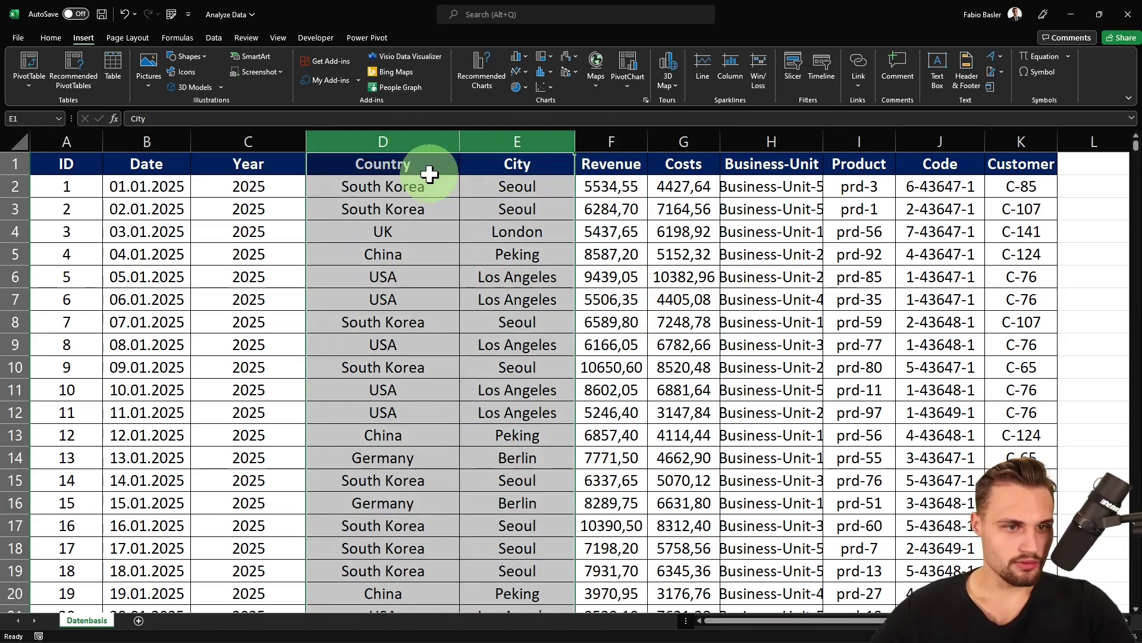
pyautogui.click(419, 142)
# - Find the Analyze Data command by searching for it, run it on the dataset and keep its pane docked beside the sheet
pyautogui.click(414, 190)
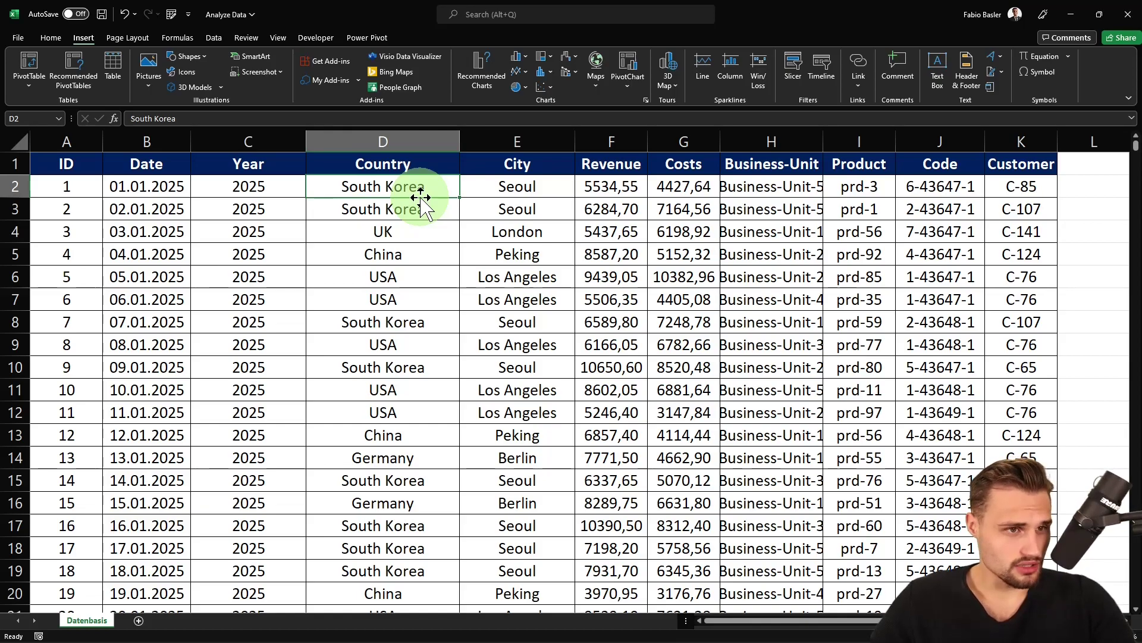
pyautogui.click(482, 14)
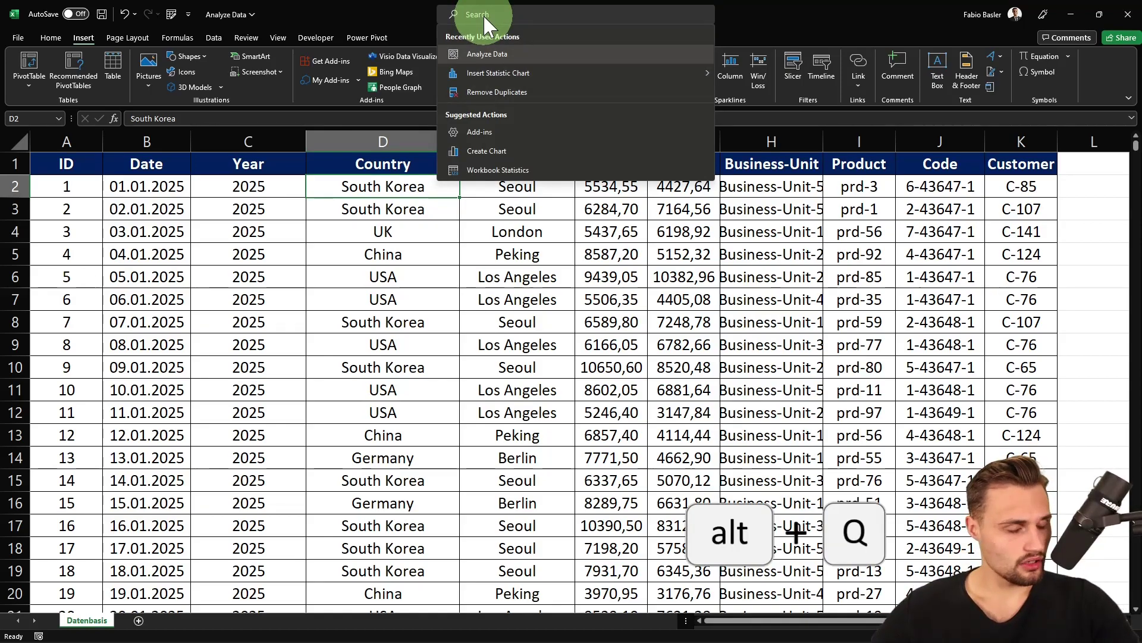
pyautogui.write('analyze data')
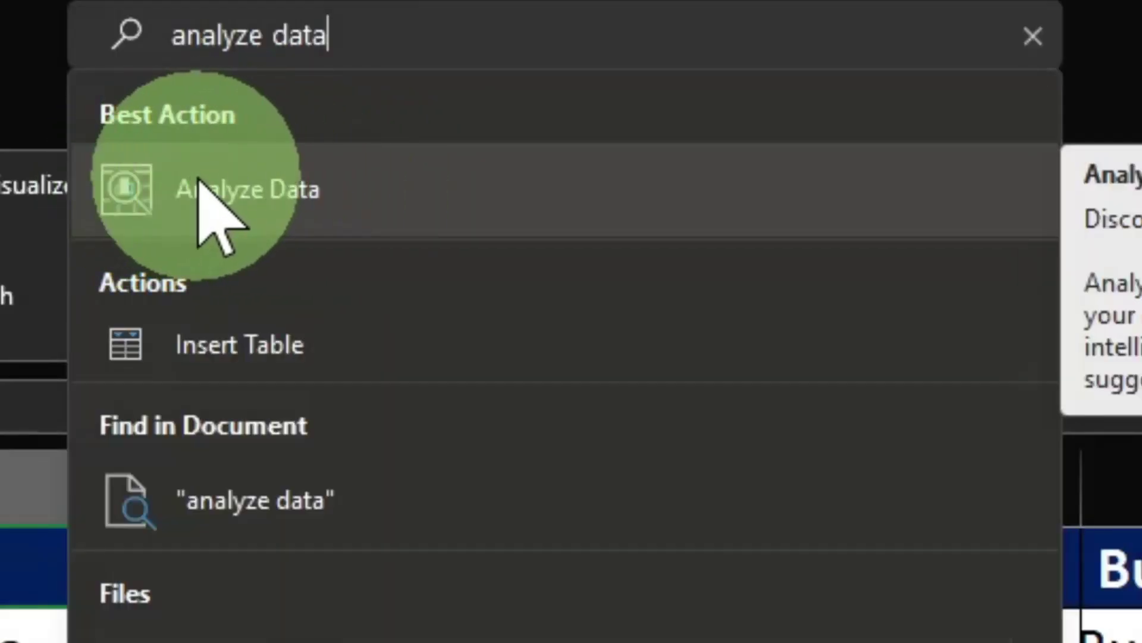
pyautogui.click(200, 181)
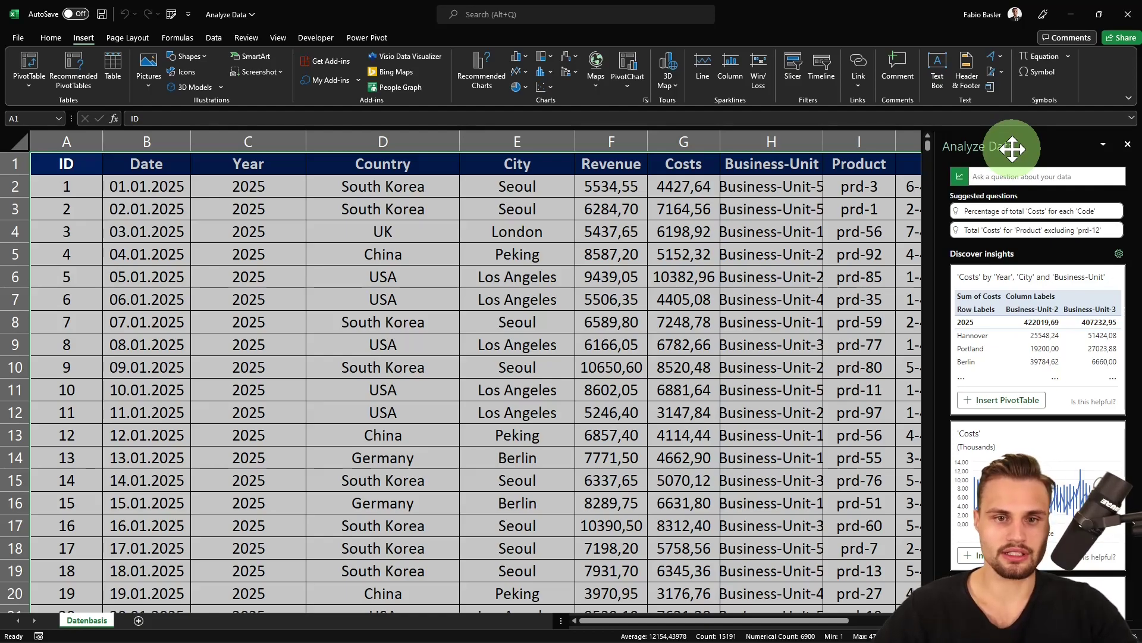
pyautogui.moveTo(1012, 148); pyautogui.dragTo(605, 416)
pyautogui.moveTo(454, 179); pyautogui.dragTo(1017, 155)
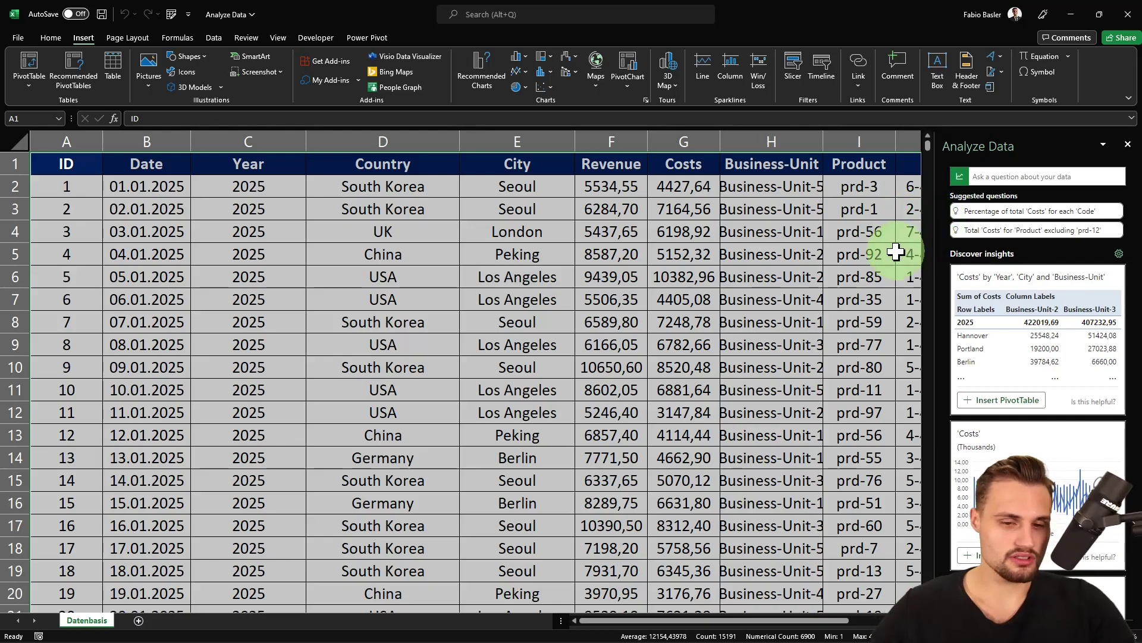
# - Collapse the ribbon and inspect the Revenue and Costs columns at the end of the dataset
pyautogui.hscroll(2, 506, 280)
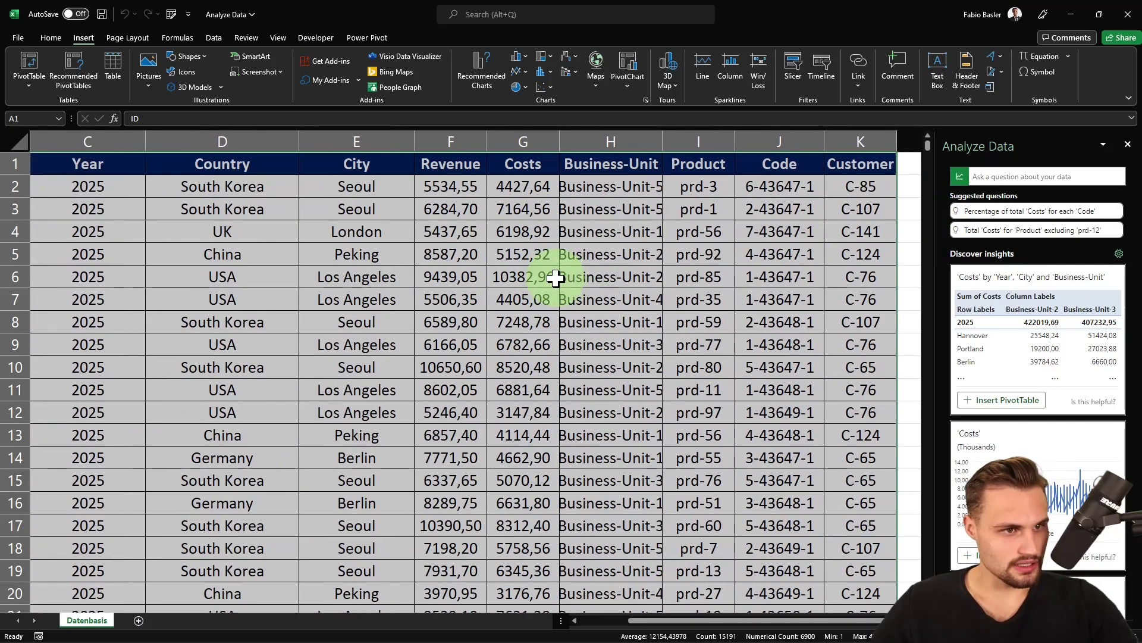
pyautogui.hotkey('ctrl', 'F1')
pyautogui.hscroll(1, 587, 273)
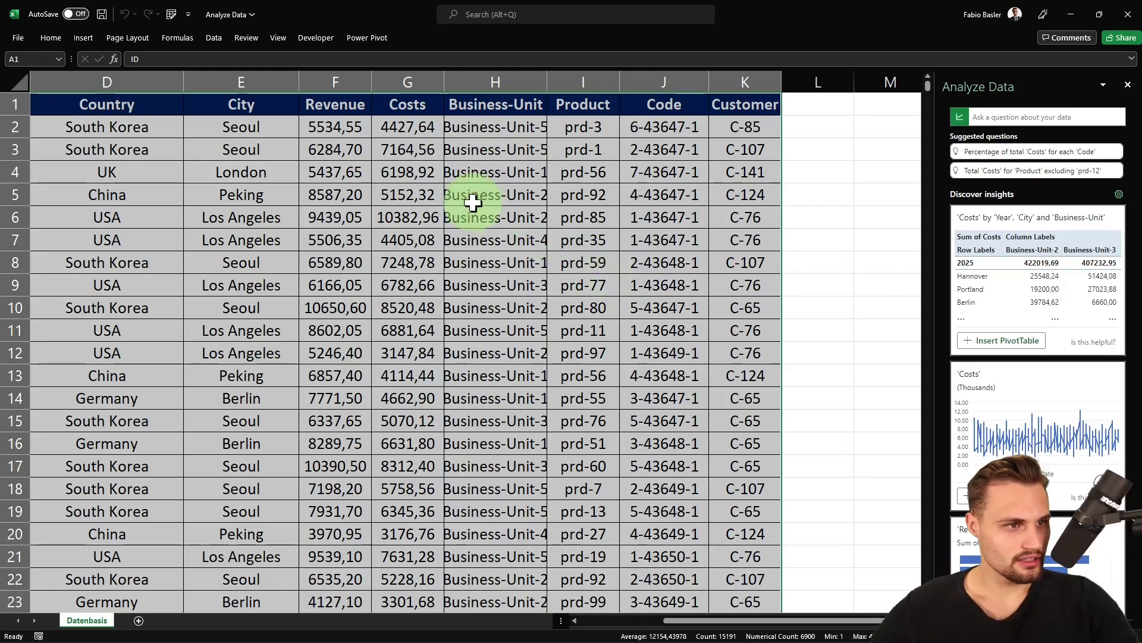
pyautogui.click(339, 78)
pyautogui.click(400, 74)
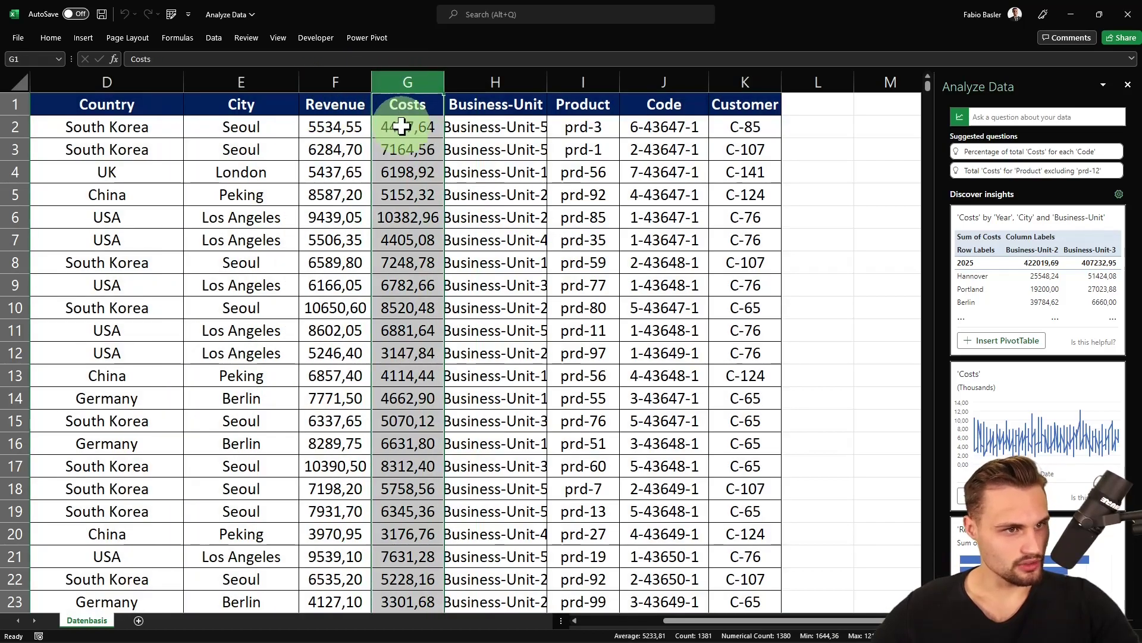
pyautogui.keyDown('shift'); pyautogui.click(333, 80); pyautogui.keyUp('shift')
# - Turn on filtering for the dataset's header row and check the Revenue column's filter
pyautogui.click(322, 105)
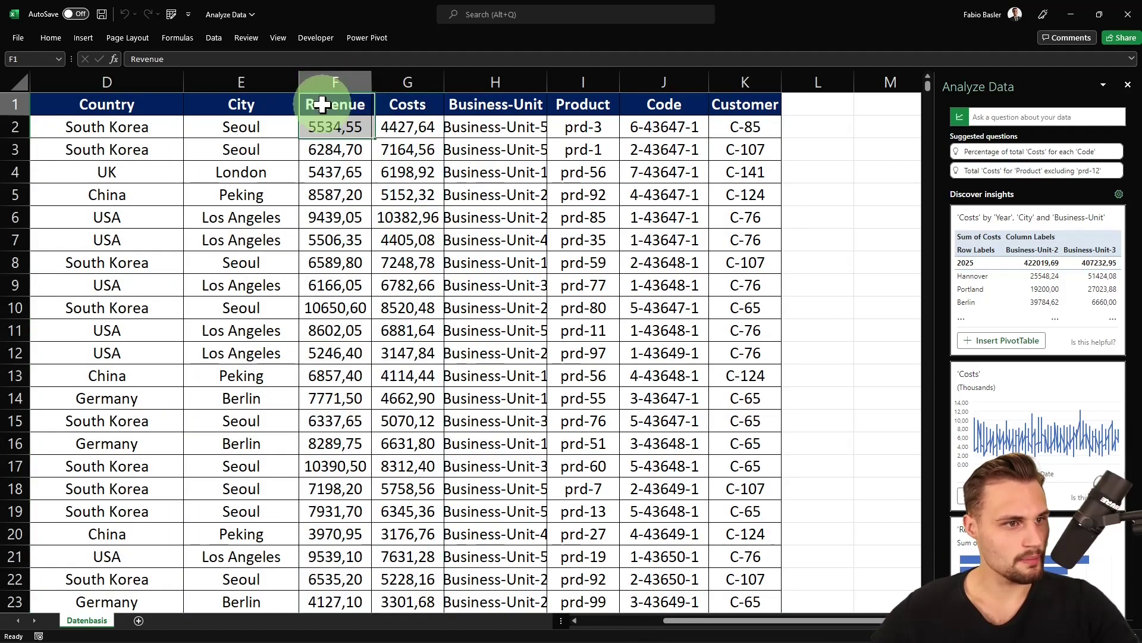
pyautogui.click(366, 108)
pyautogui.click(373, 191)
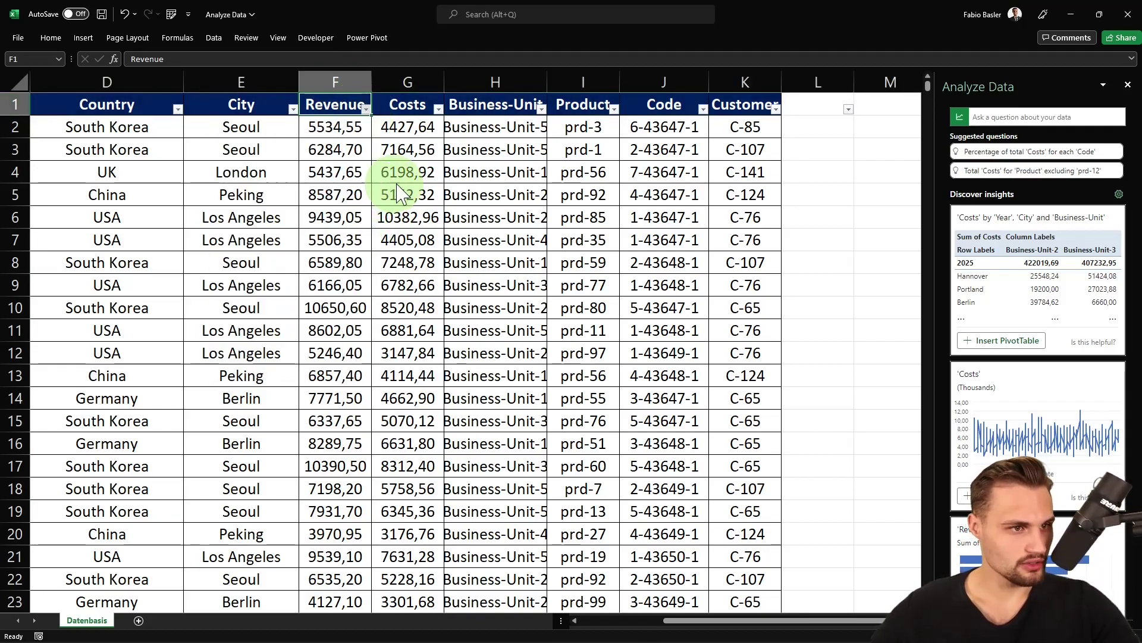
# - Look at the City and Country columns and their filter options without applying a filter
pyautogui.click(290, 105)
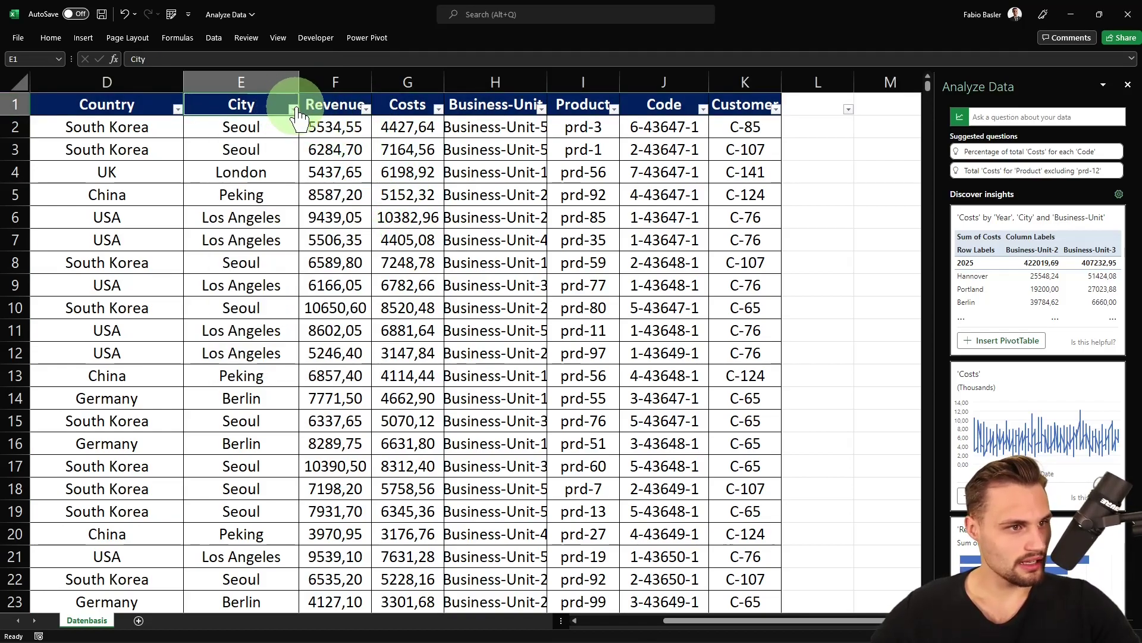
pyautogui.moveTo(224, 77); pyautogui.dragTo(149, 78)
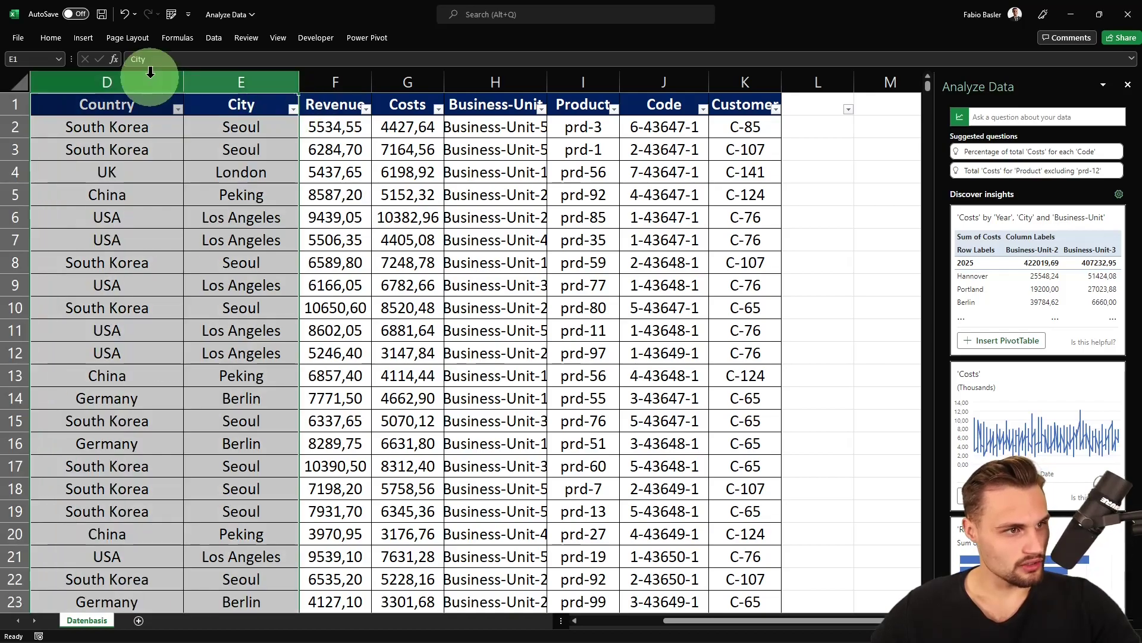
pyautogui.click(272, 110)
pyautogui.click(294, 109)
pyautogui.press('Escape')
pyautogui.click(177, 109)
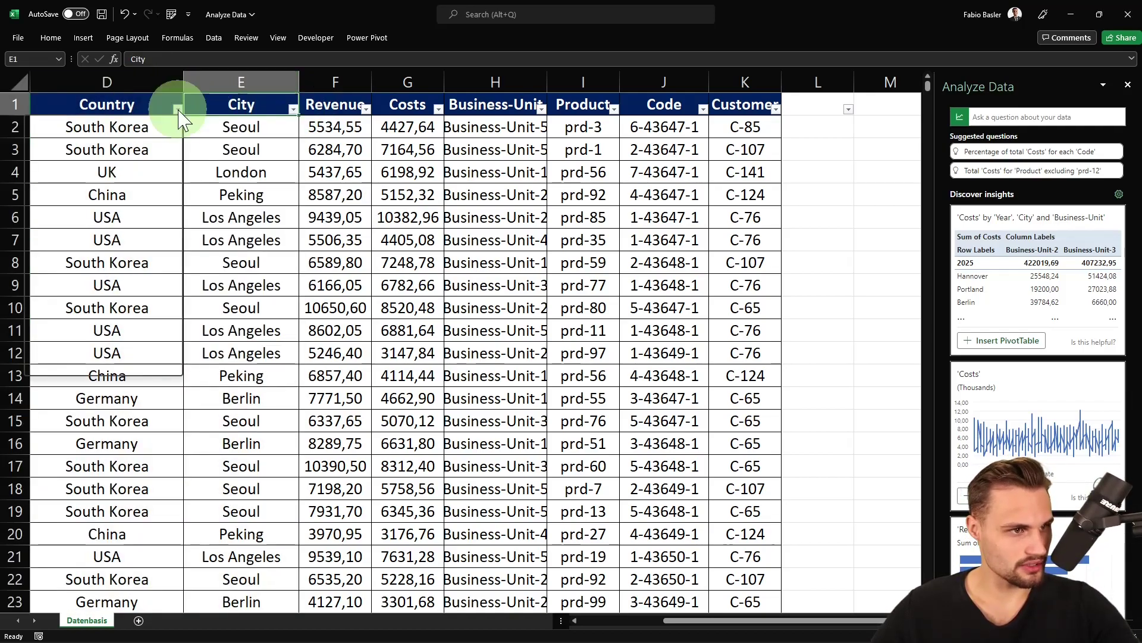
pyautogui.click(426, 169)
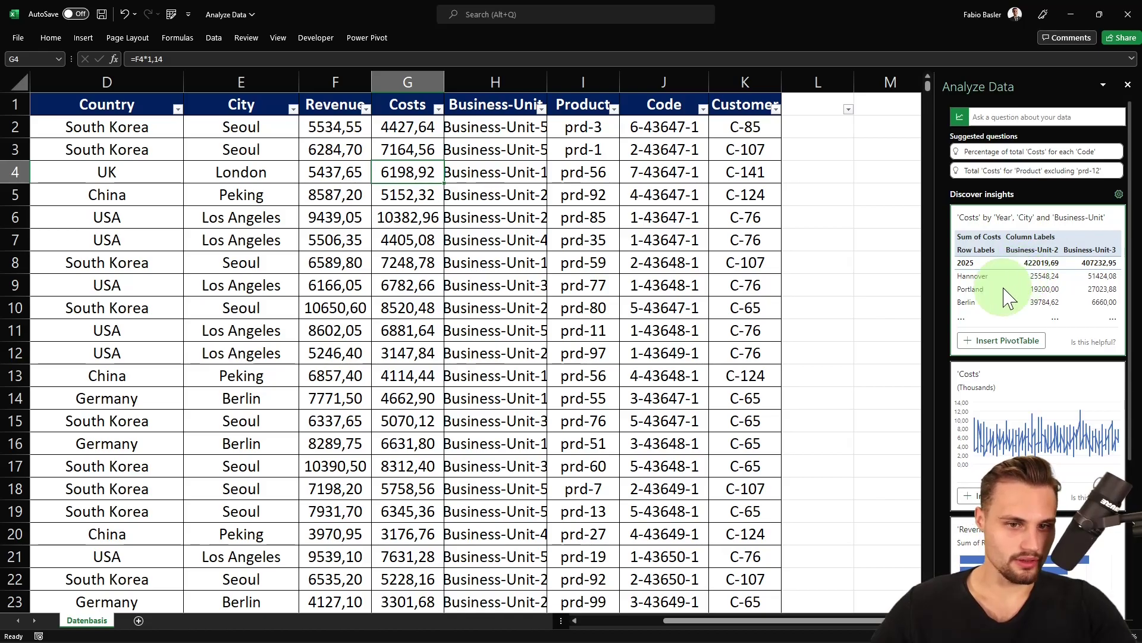
# - Insert the suggested PivotTable of Costs by Year, City and Business-Unit on a new sheet
pyautogui.click(1002, 341)
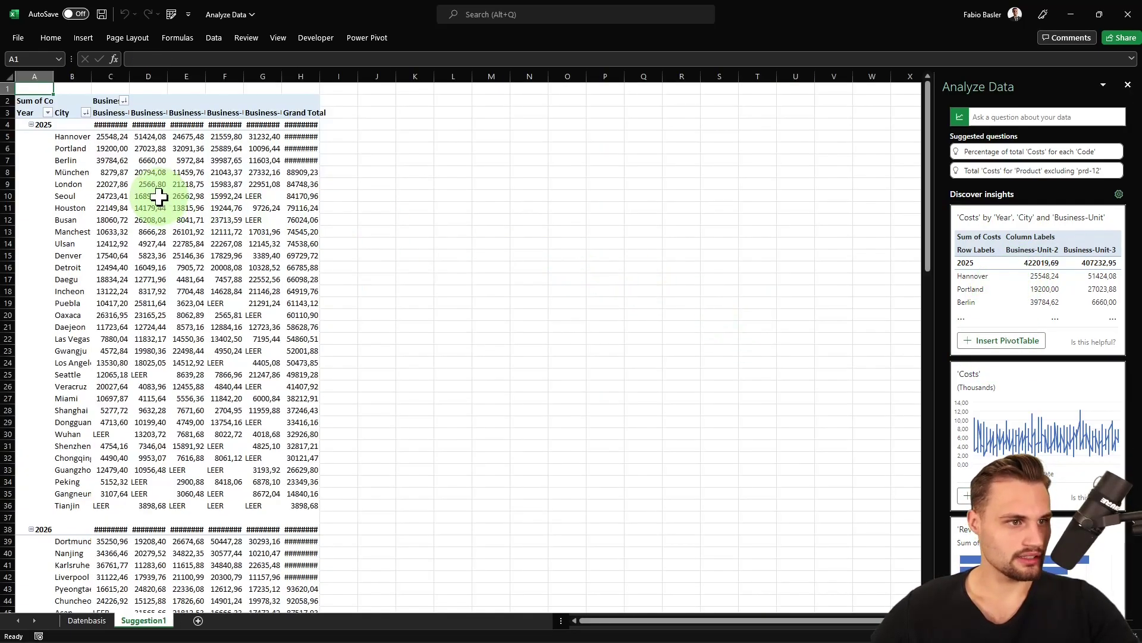
pyautogui.scroll(1, 165, 194)
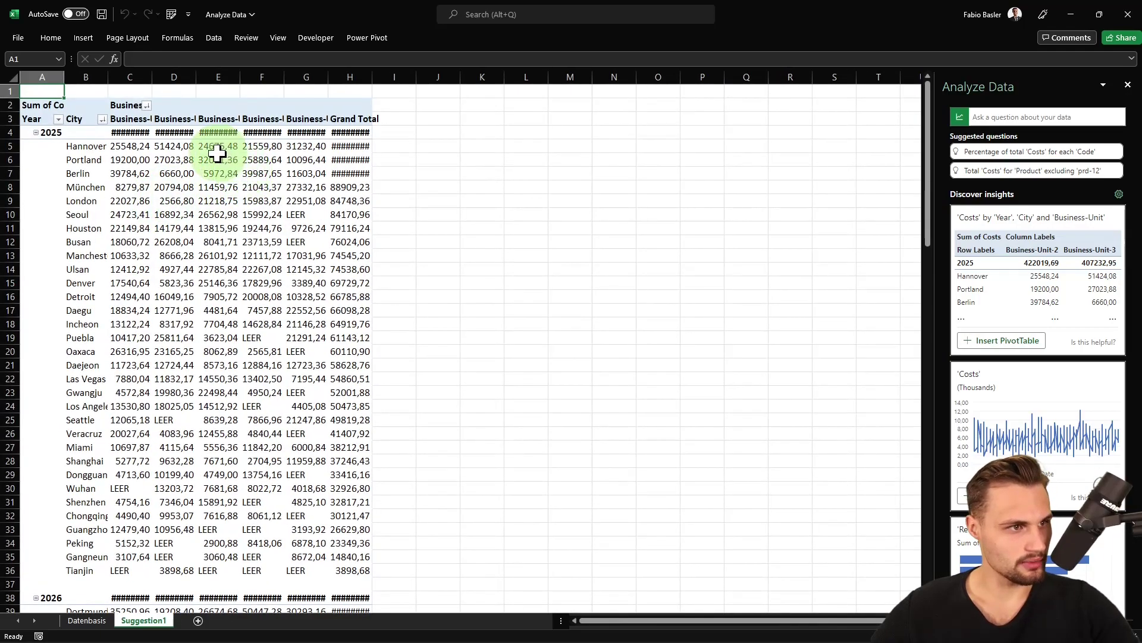
pyautogui.click(86, 38)
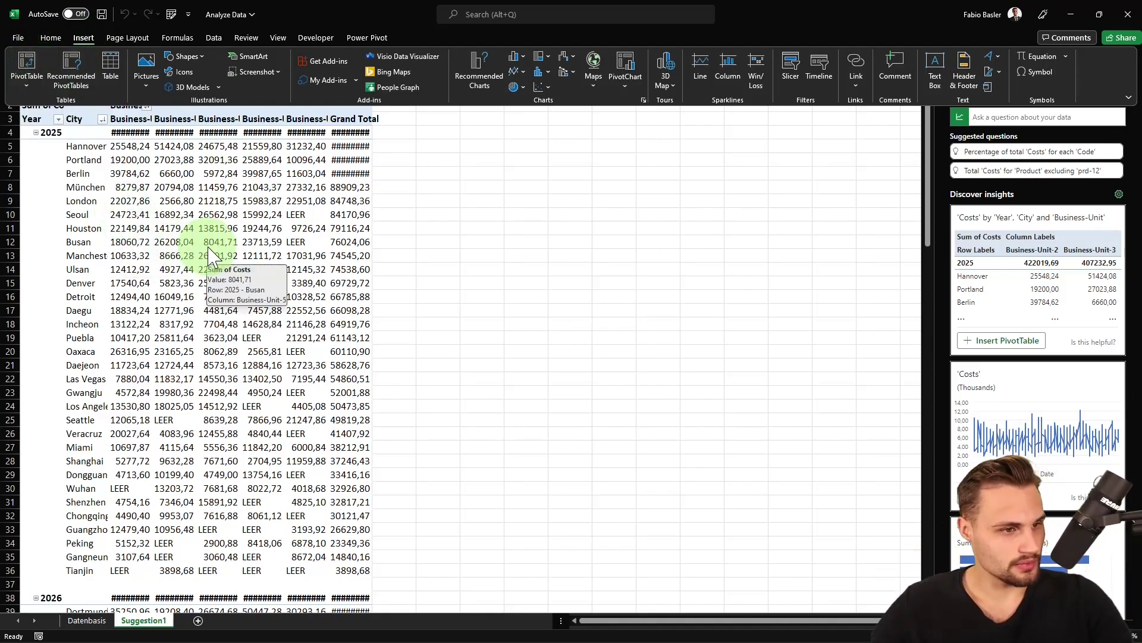
pyautogui.click(200, 256)
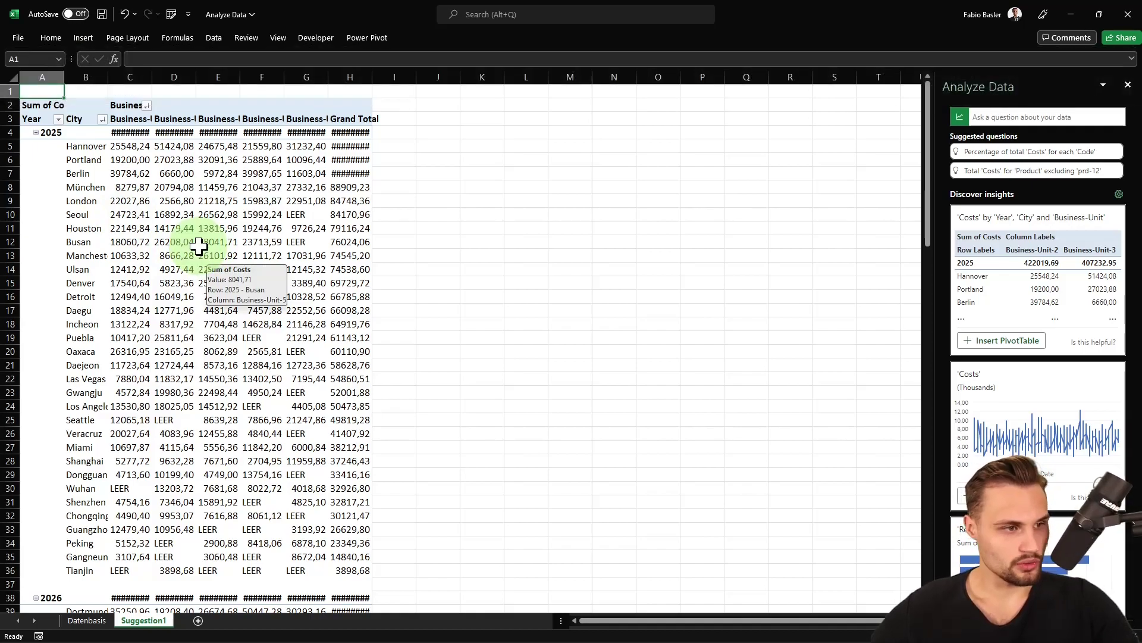
# - Examine the cost values by city and business unit in the new PivotTable together with its field list
pyautogui.click(190, 224)
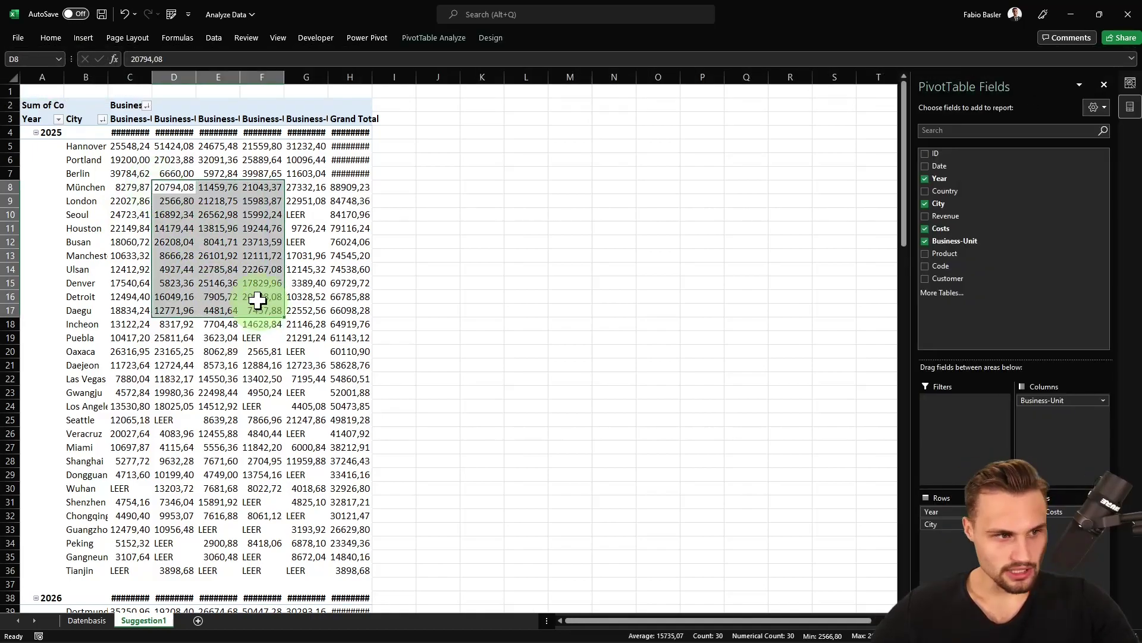
pyautogui.click(214, 255)
pyautogui.moveTo(129, 173); pyautogui.dragTo(285, 301)
pyautogui.click(225, 258)
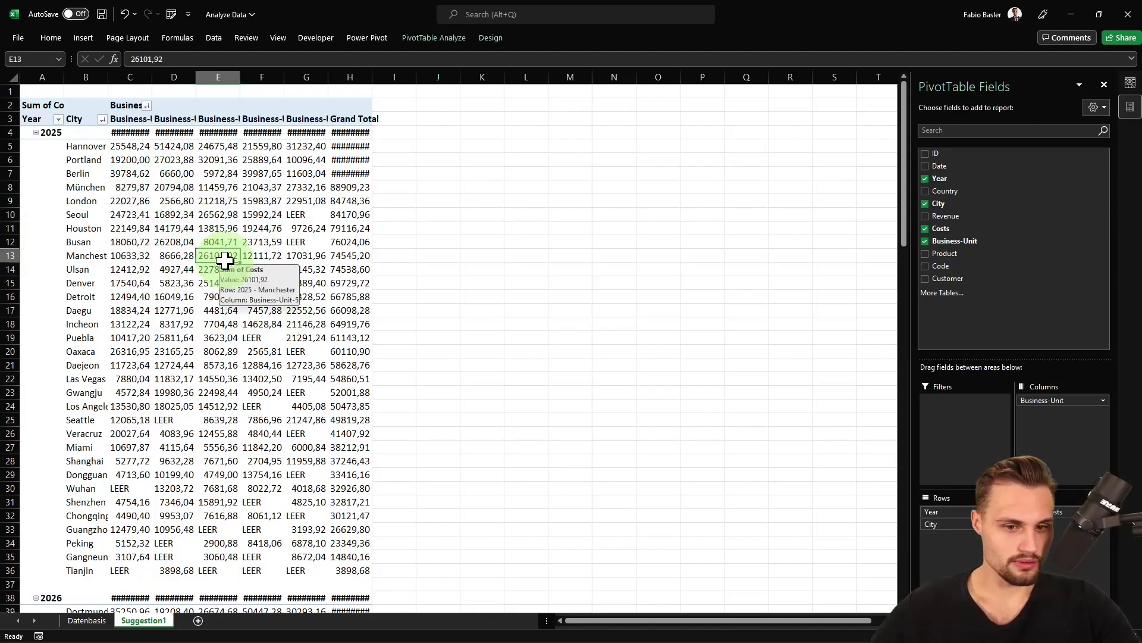
# - Check which fields fill the PivotTable's Columns and Rows areas and inspect the 2025 cost values they produce
pyautogui.click(1022, 400)
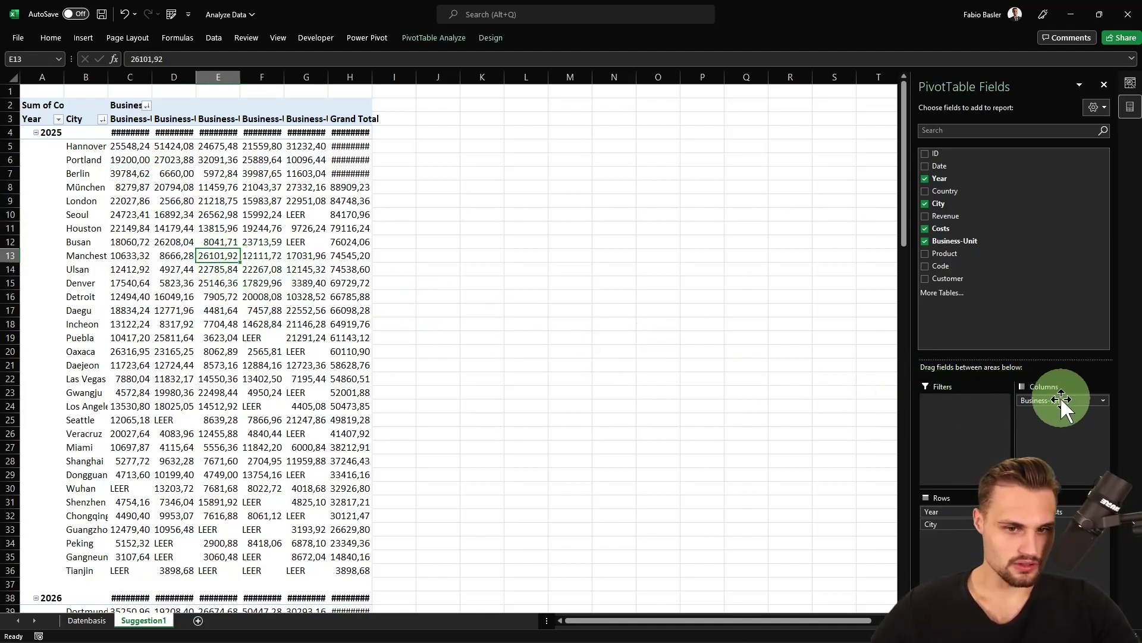
pyautogui.click(959, 526)
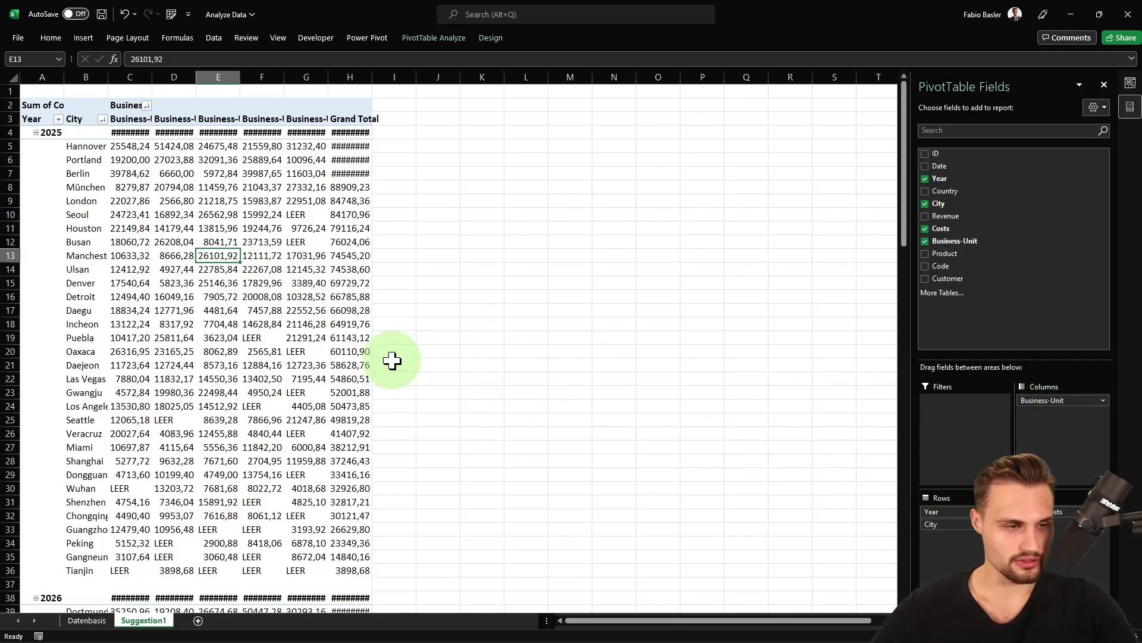
pyautogui.moveTo(297, 257)
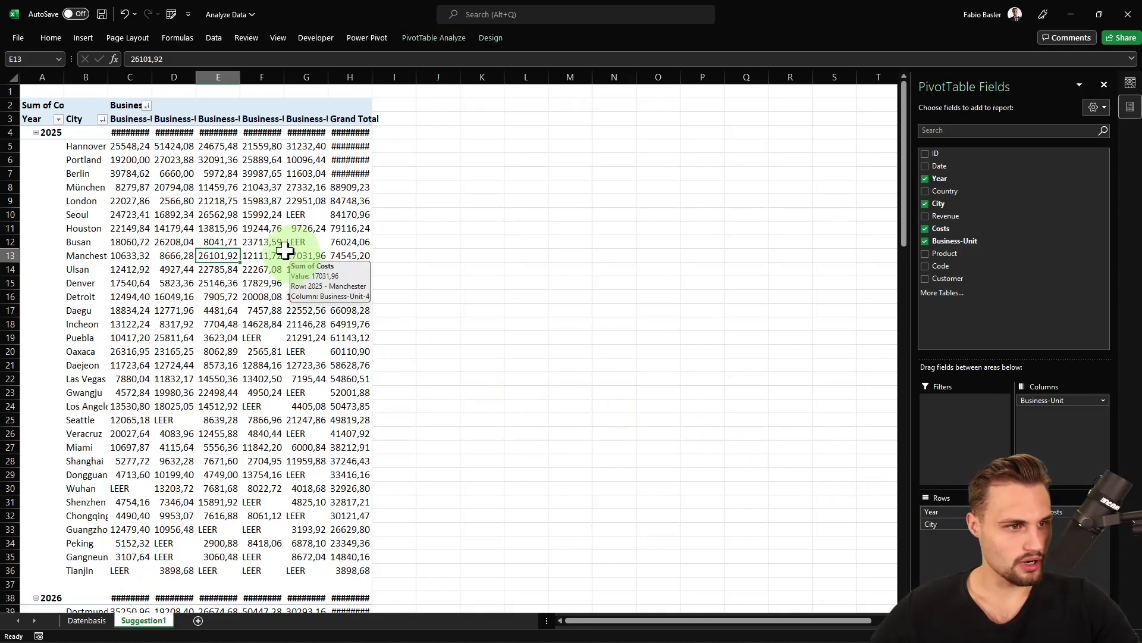
pyautogui.moveTo(181, 174); pyautogui.dragTo(393, 419)
pyautogui.click(232, 315)
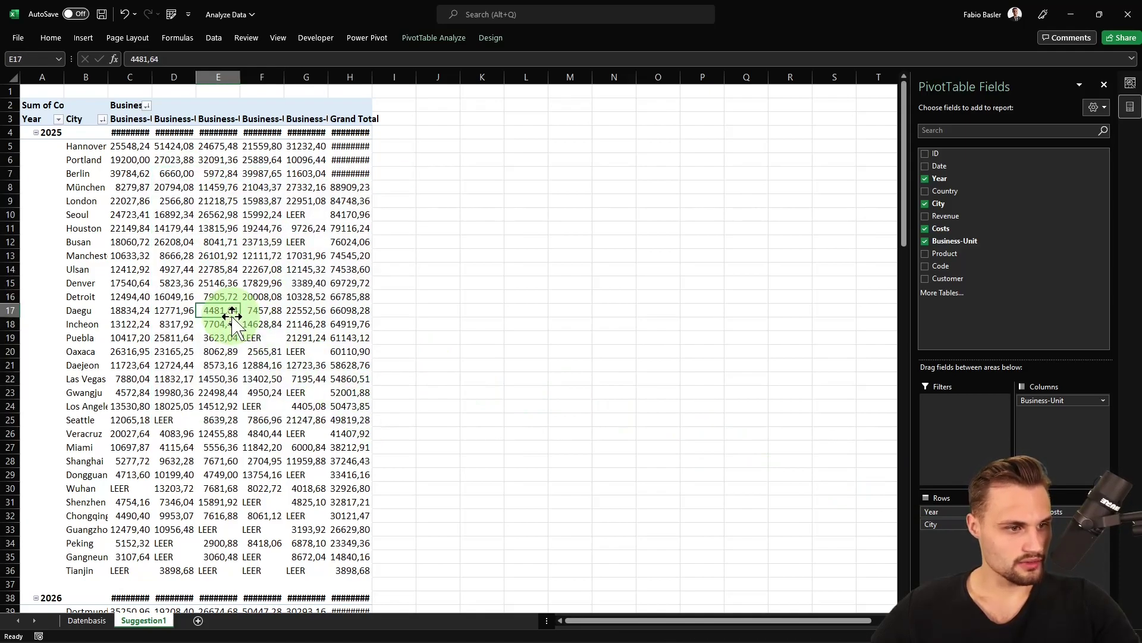
# - Return to the Datenbasis sheet and browse the suggested insights from the Costs chart through to the Revenue and Costs correlation
pyautogui.click(88, 619)
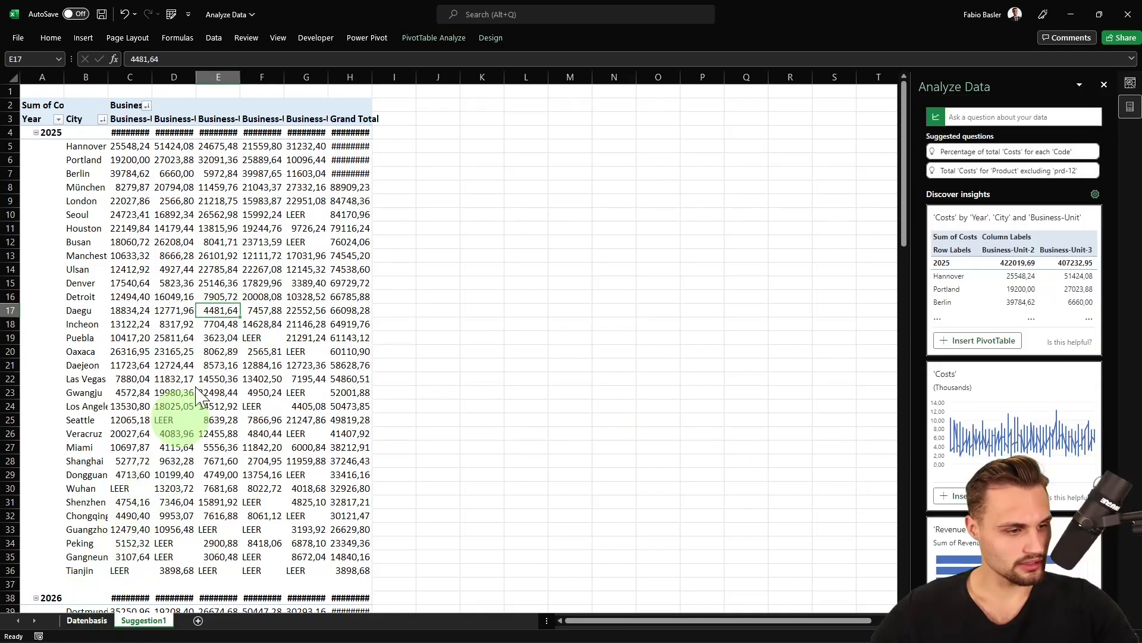
pyautogui.scroll(-3, 1049, 295)
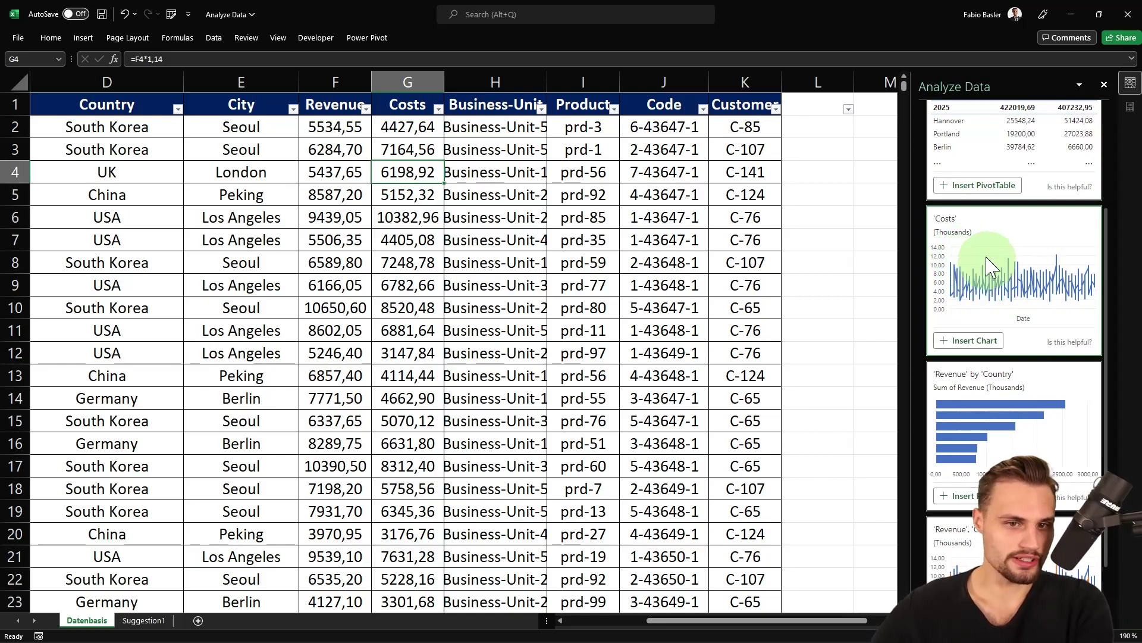
pyautogui.scroll(-2, 987, 333)
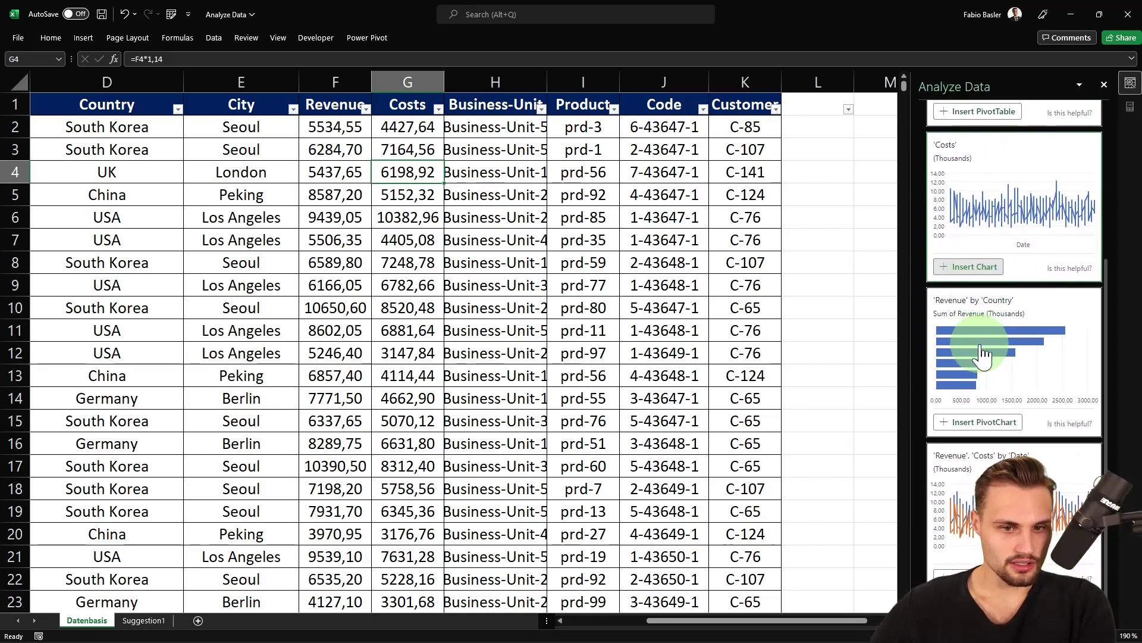
pyautogui.click(1010, 398)
pyautogui.click(972, 478)
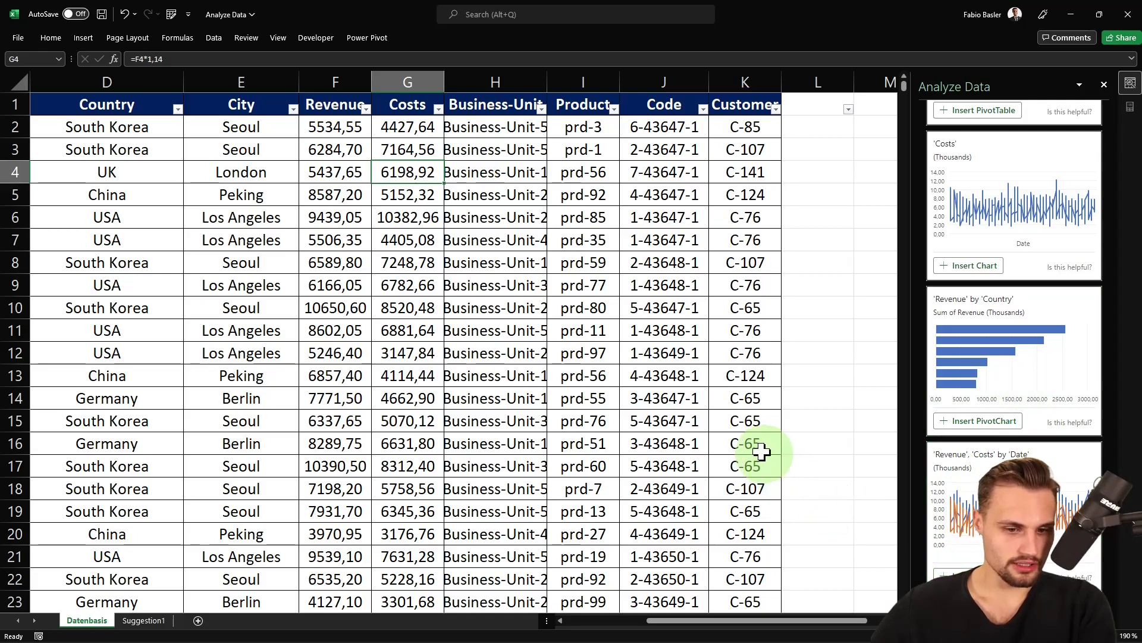
pyautogui.scroll(-3, 767, 458)
pyautogui.scroll(-5, 1011, 387)
pyautogui.scroll(-3, 969, 377)
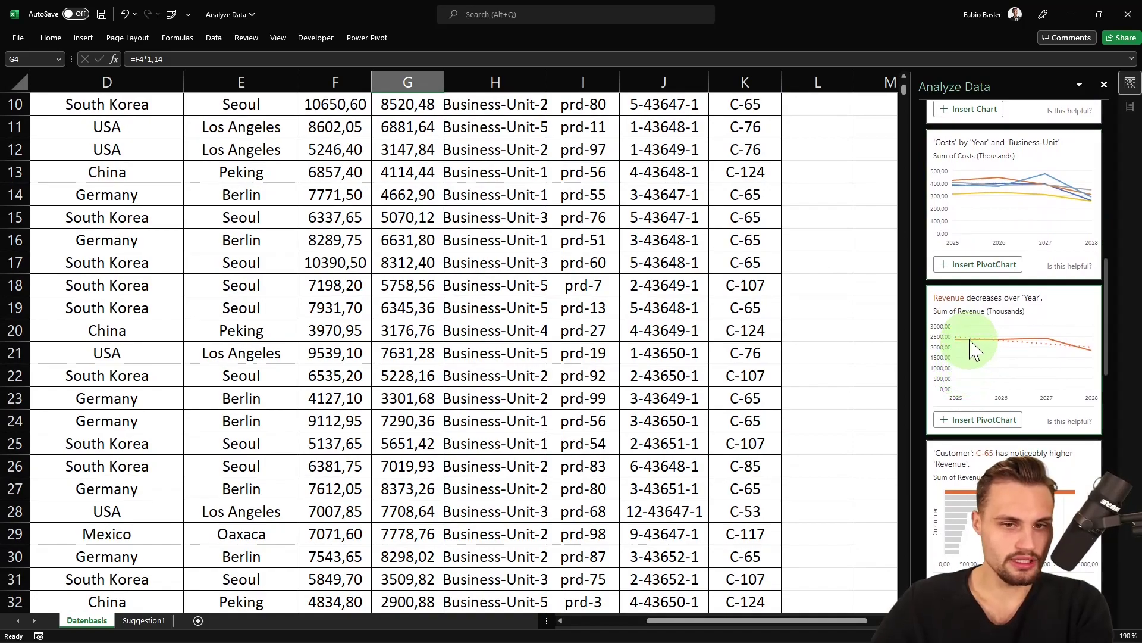
pyautogui.scroll(-2, 977, 357)
pyautogui.scroll(2, 1012, 324)
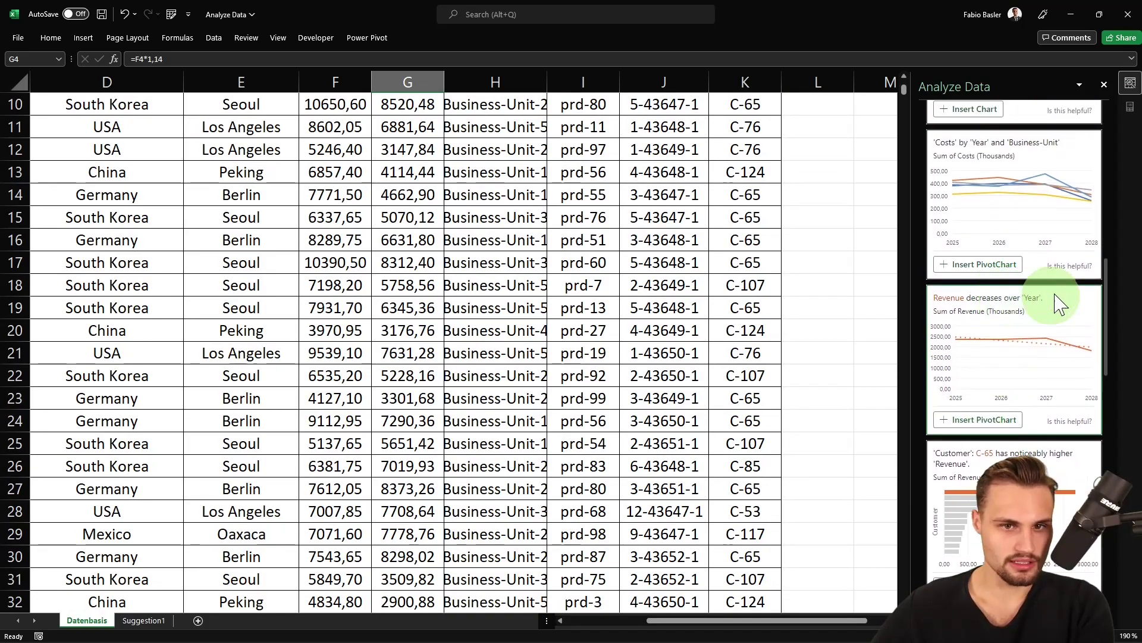
pyautogui.scroll(-2, 1035, 285)
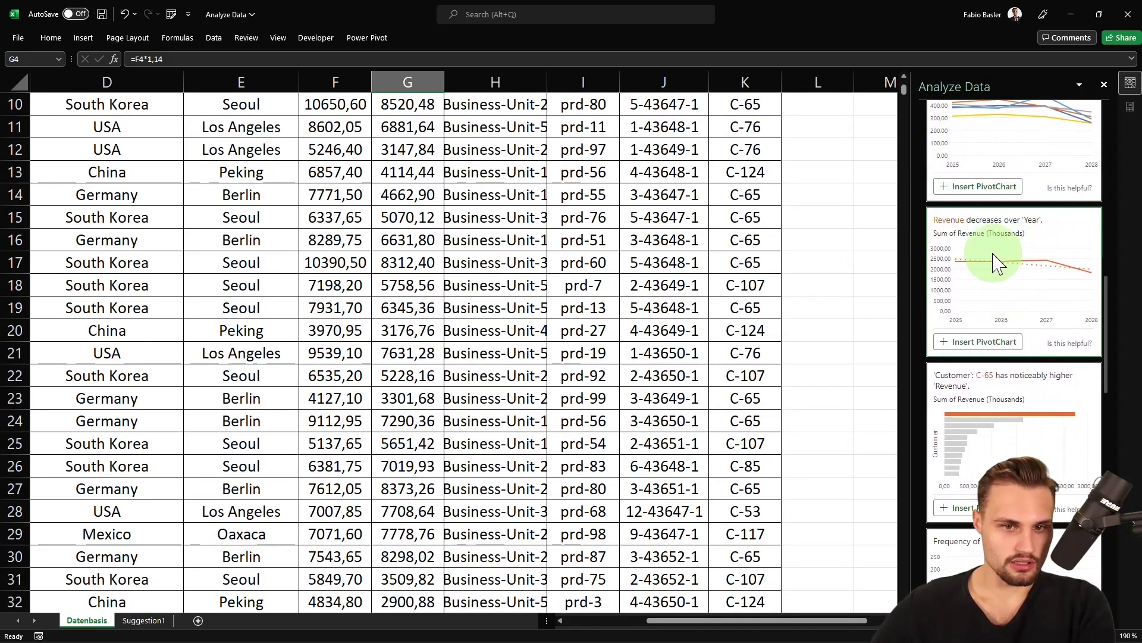
pyautogui.scroll(-6, 1020, 256)
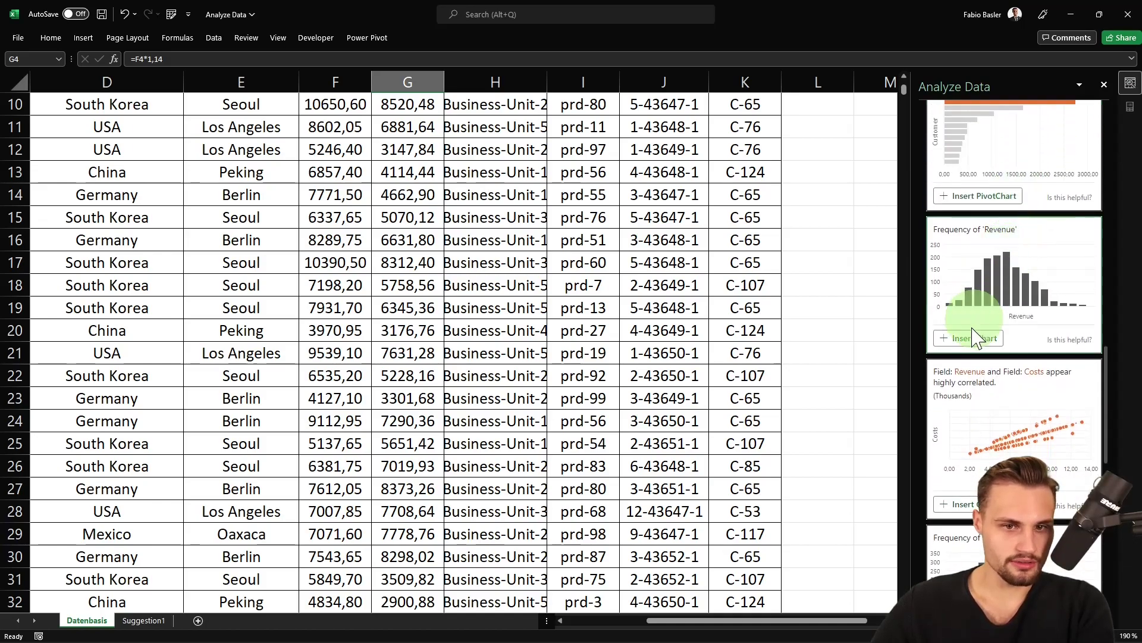
pyautogui.scroll(-2, 983, 316)
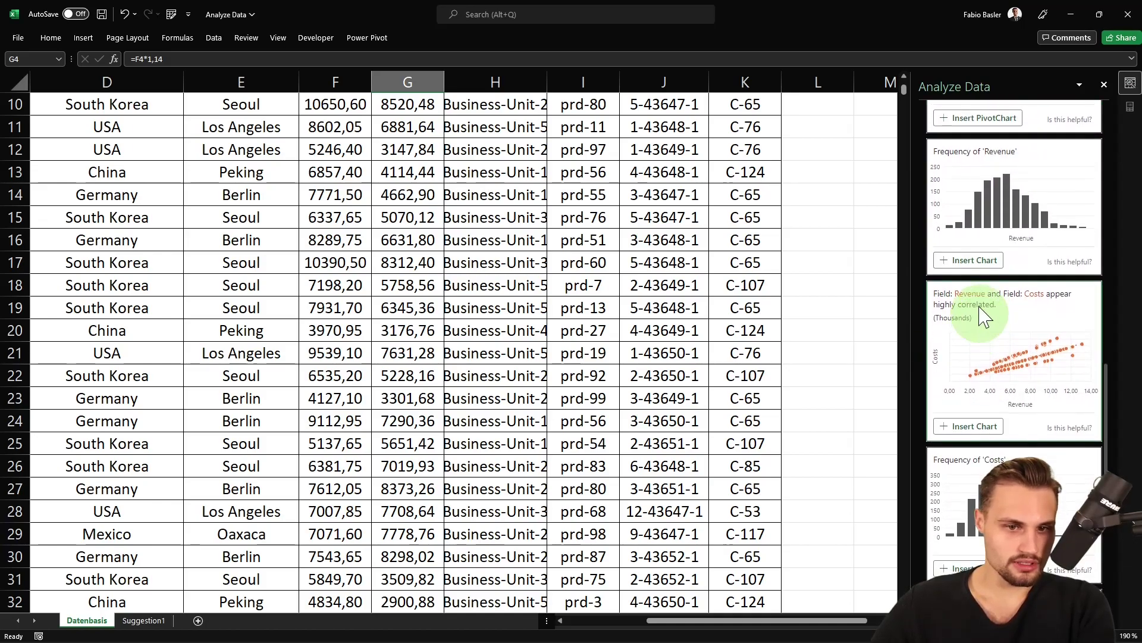
# - Insert the suggested "Frequency of 'Revenue'" chart and move it to the empty cells beside the dataset, starting at column M
pyautogui.click(974, 260)
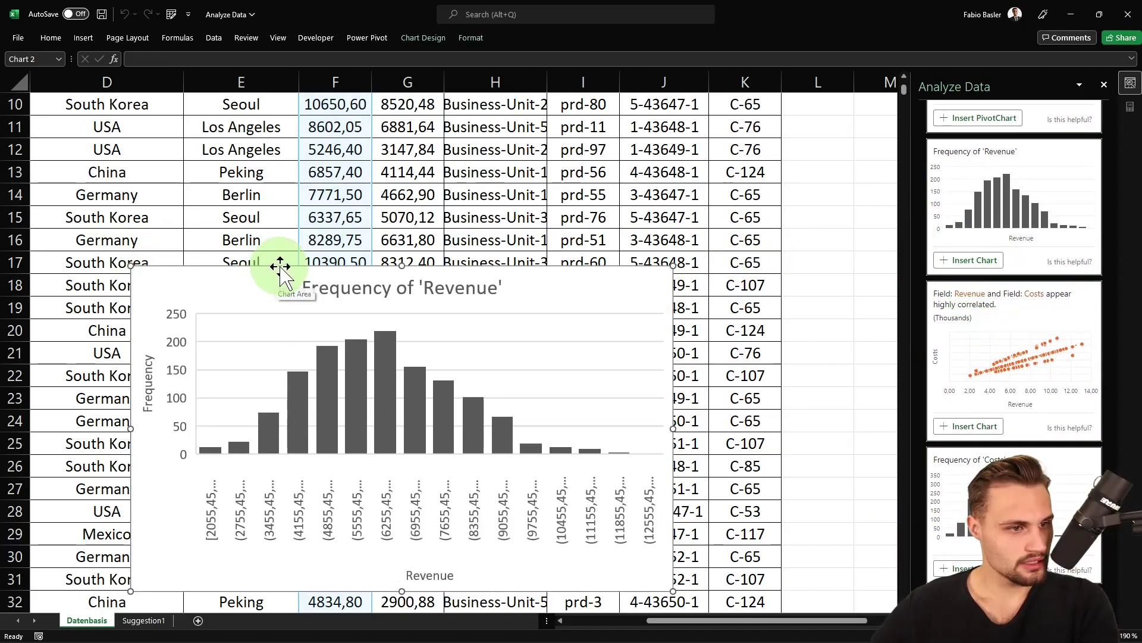
pyautogui.moveTo(240, 267); pyautogui.dragTo(289, 224)
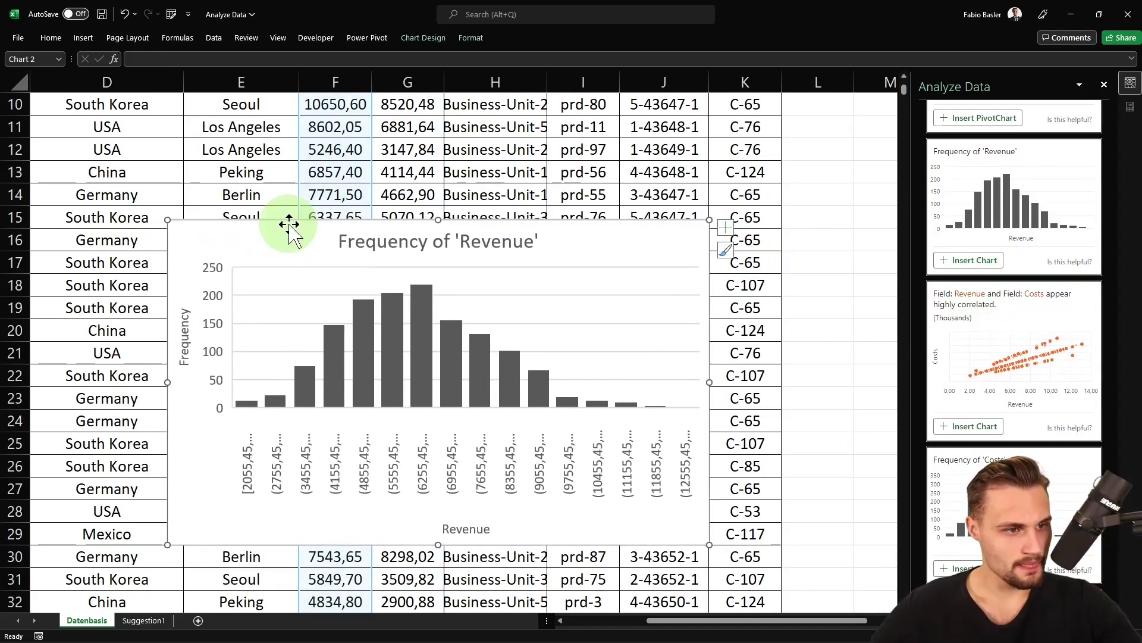
pyautogui.press('alt')
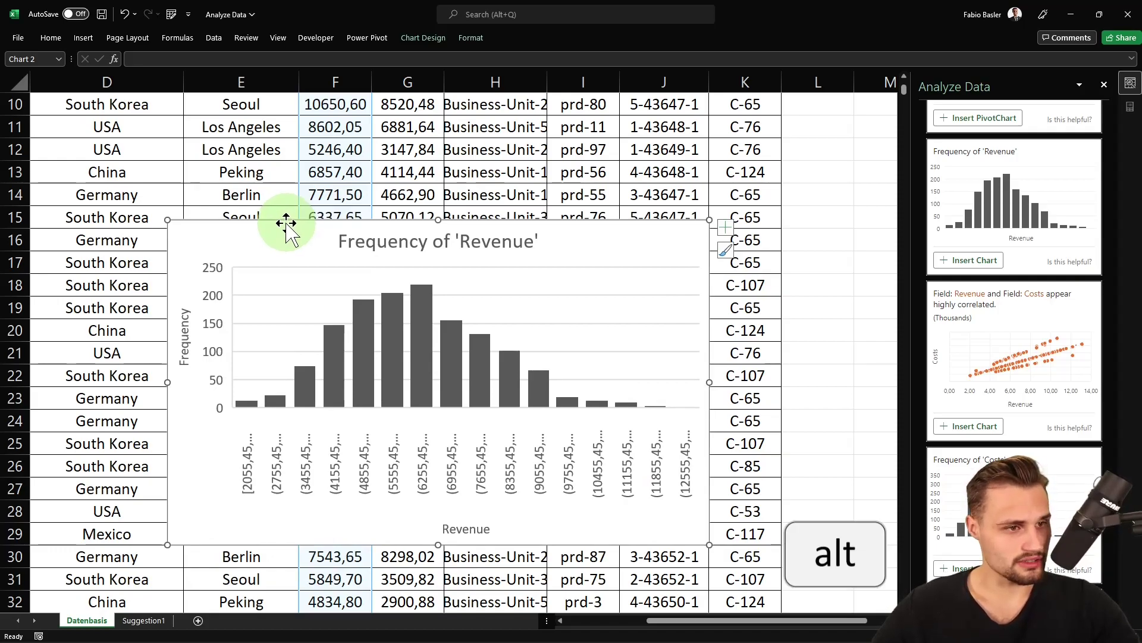
pyautogui.moveTo(286, 224); pyautogui.dragTo(805, 183)
pyautogui.hscroll(5, 805, 184)
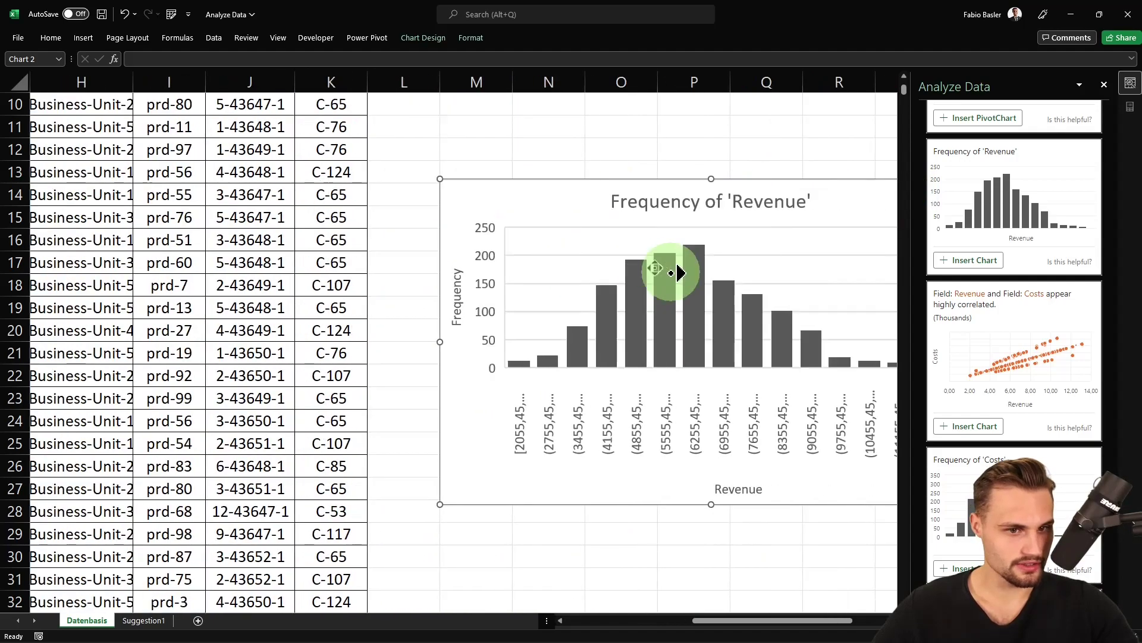
pyautogui.hscroll(1, 719, 271)
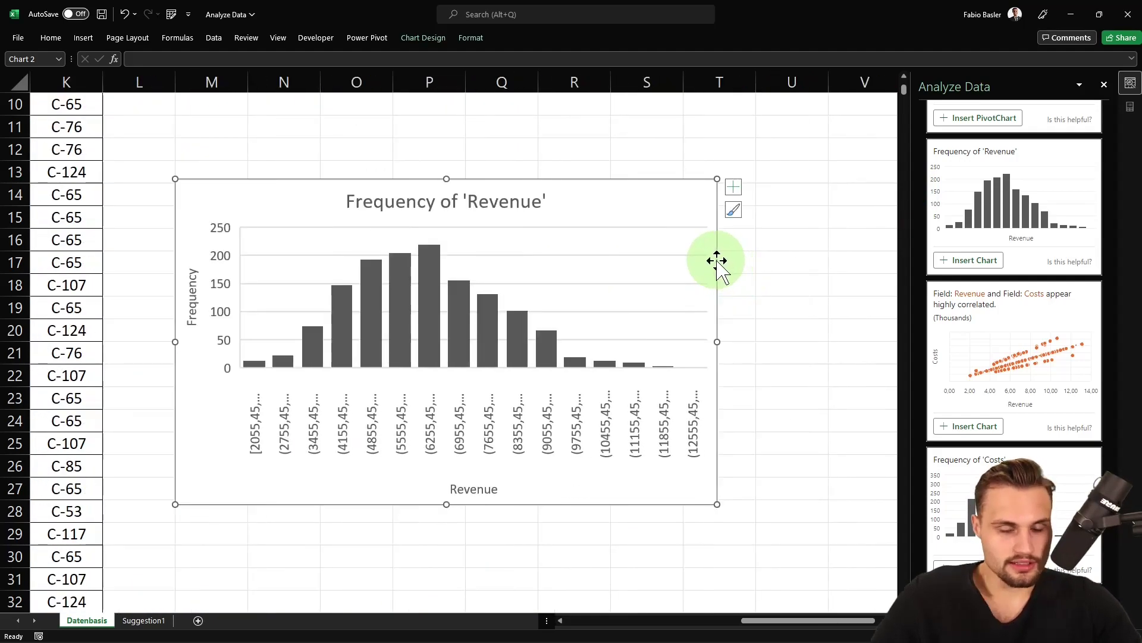
# - Fill the bars of the Revenue frequency chart with a dark grey theme color and deselect the chart
pyautogui.hotkey('ctrl', 'F1')
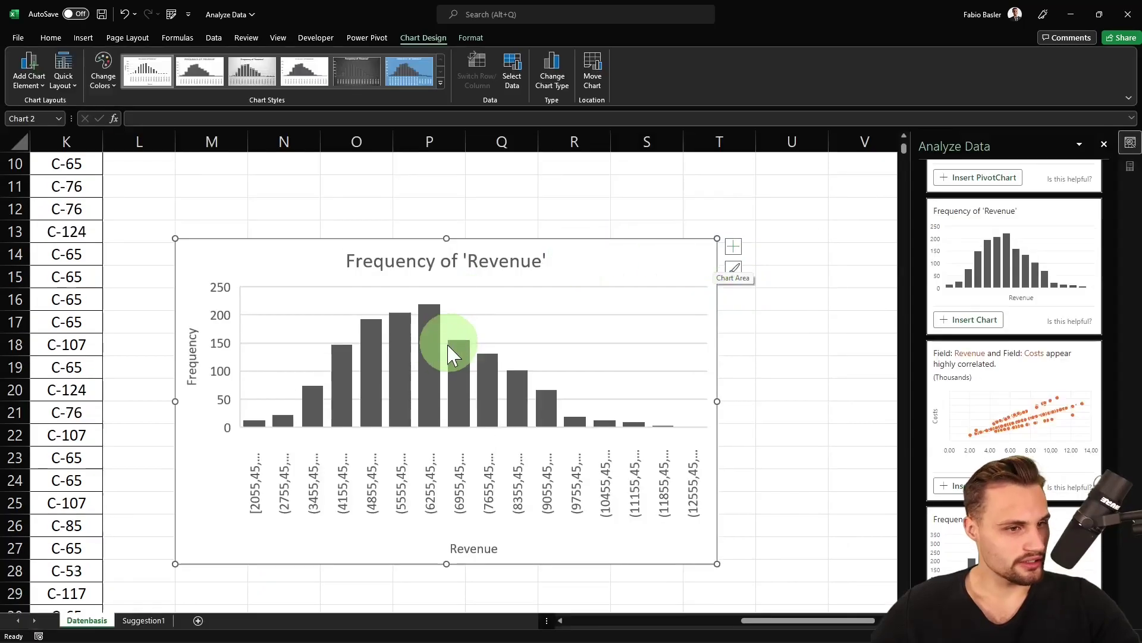
pyautogui.click(439, 357)
pyautogui.click(91, 34)
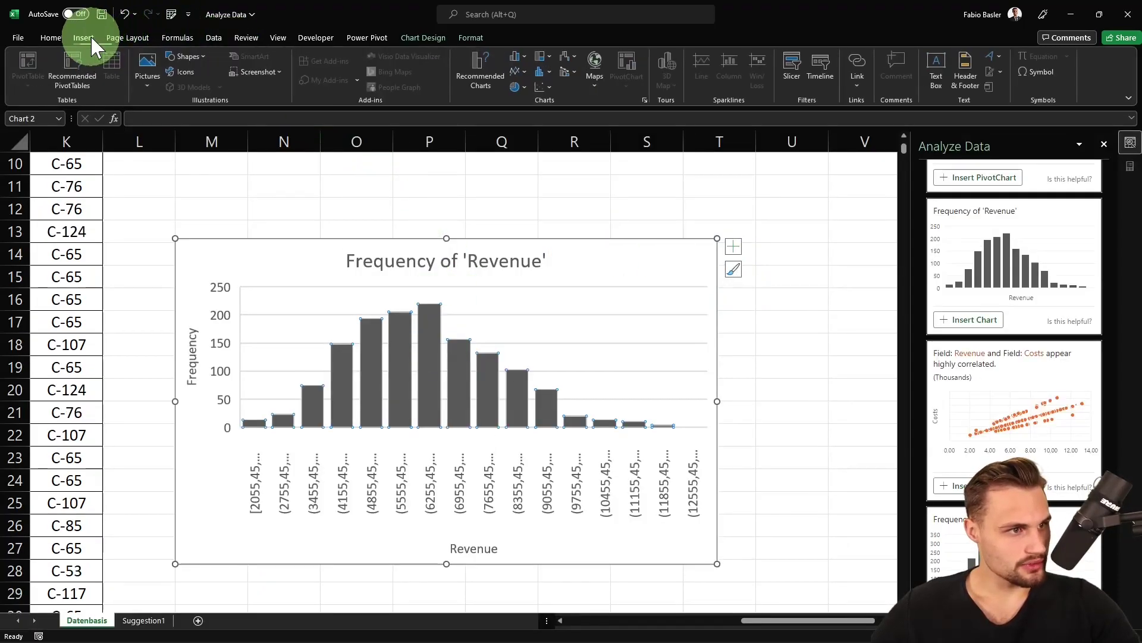
pyautogui.click(57, 37)
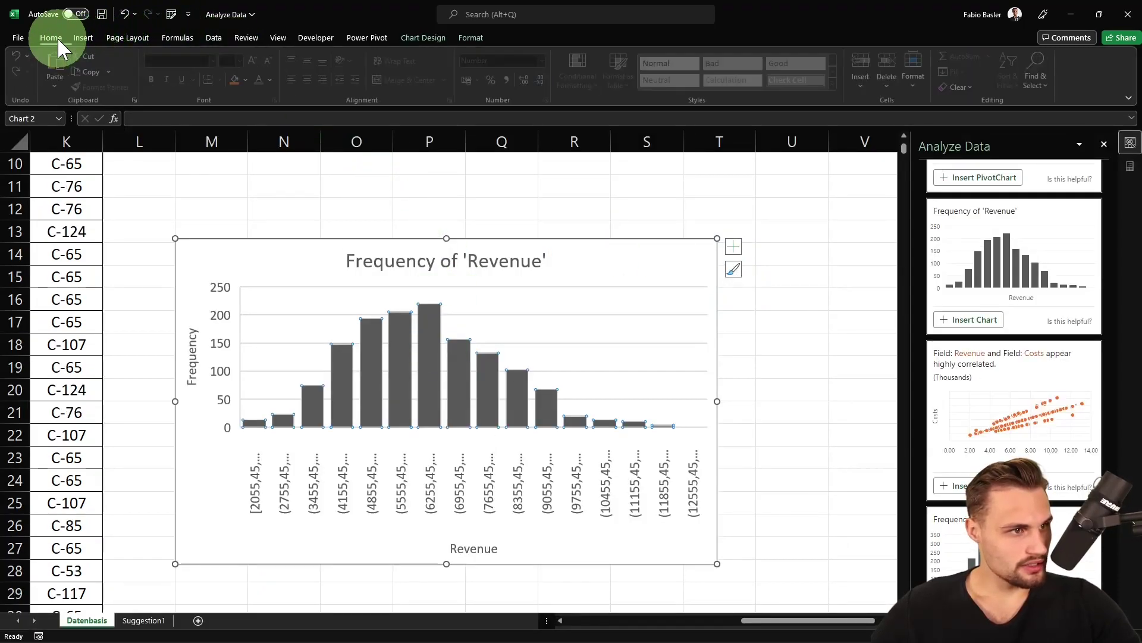
pyautogui.click(248, 81)
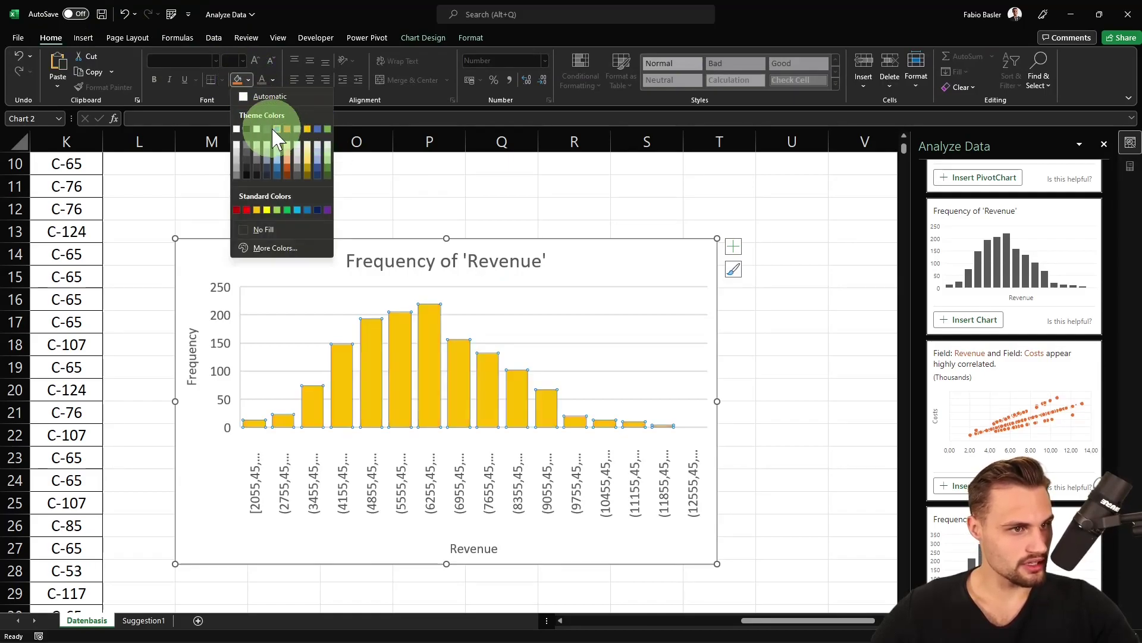
pyautogui.click(247, 149)
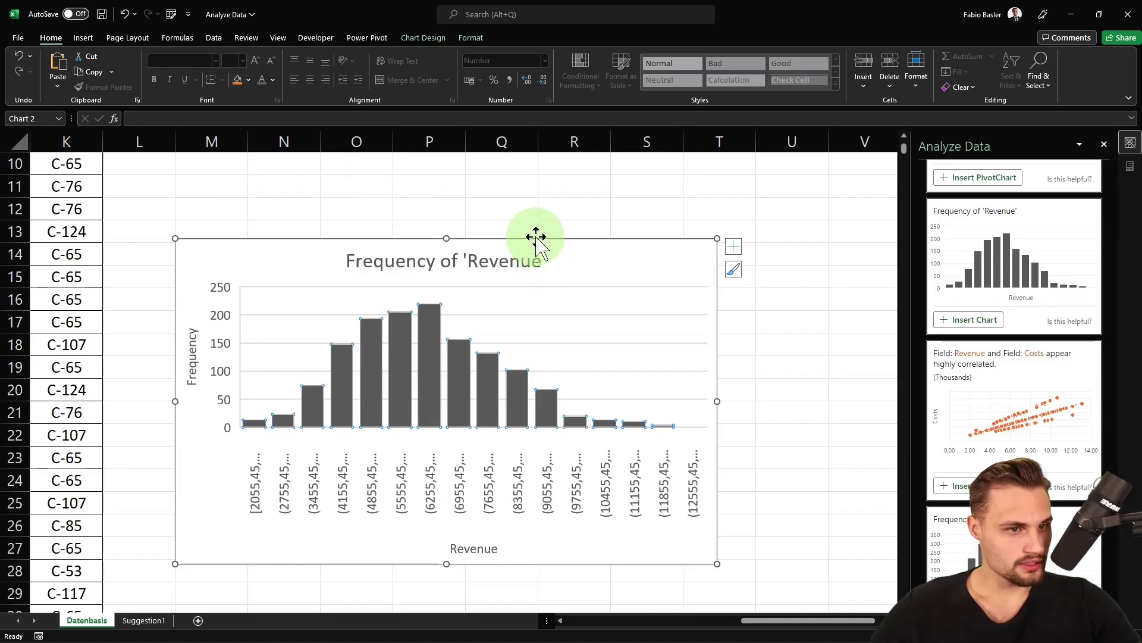
pyautogui.click(522, 221)
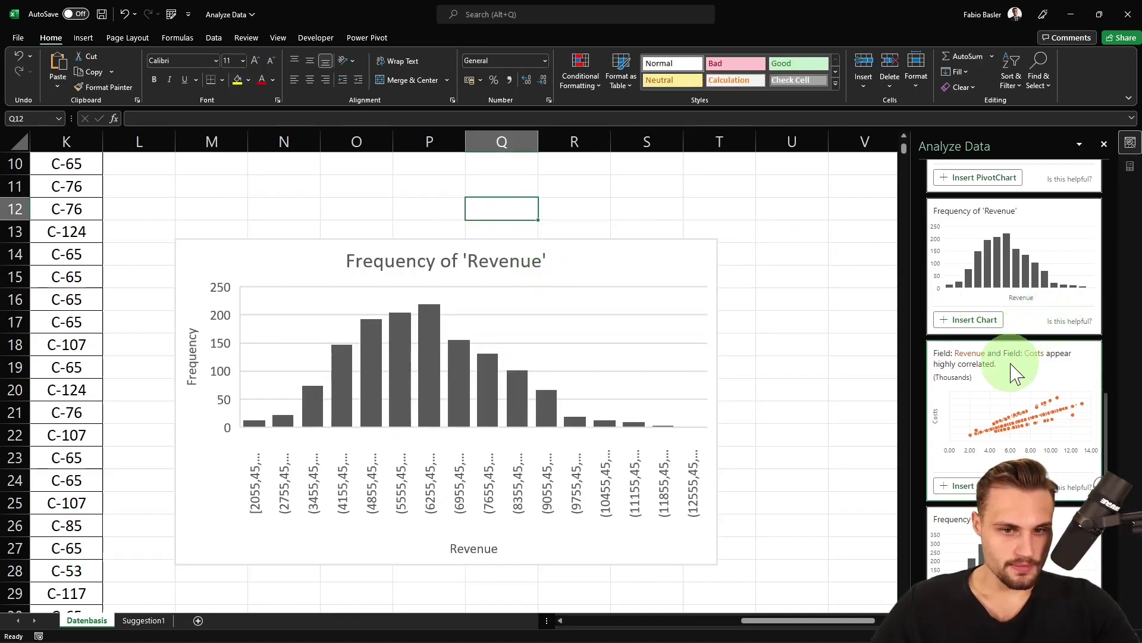
# - Insert the suggested scatter chart on the correlation of Revenue and Costs and position it over the dataset from about row 8
pyautogui.scroll(-2, 1008, 375)
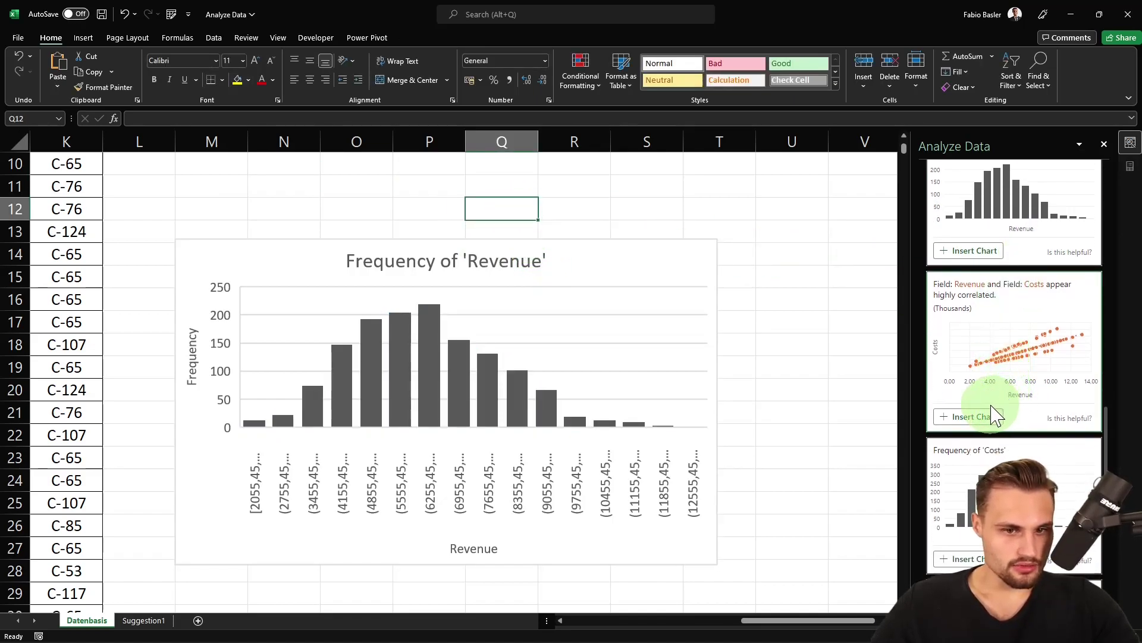
pyautogui.scroll(-2, 999, 410)
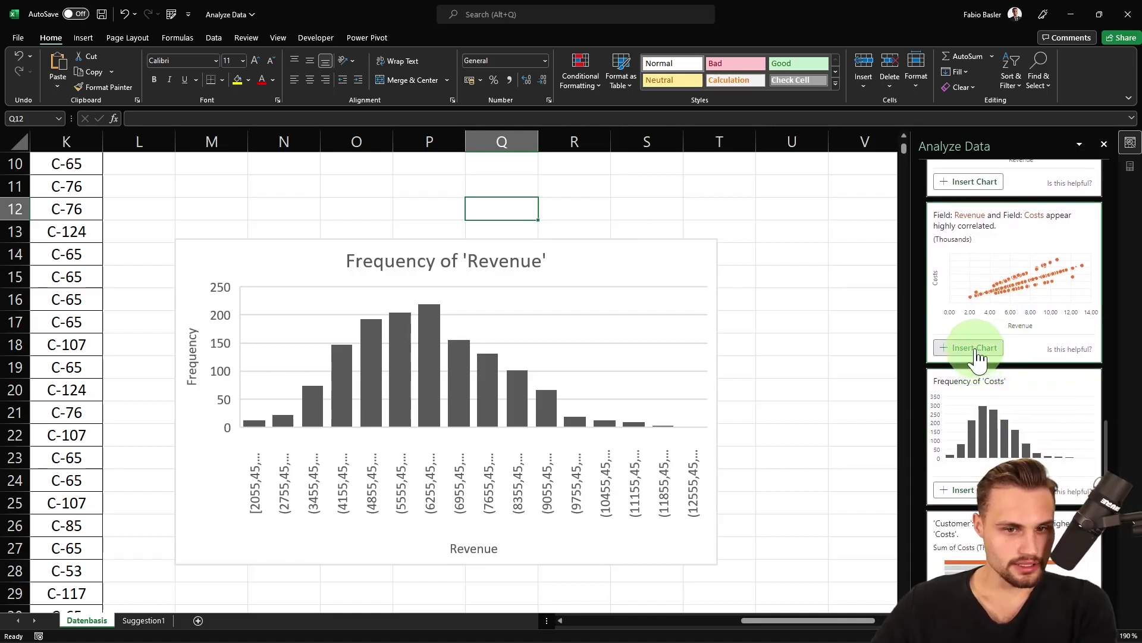
pyautogui.click(968, 350)
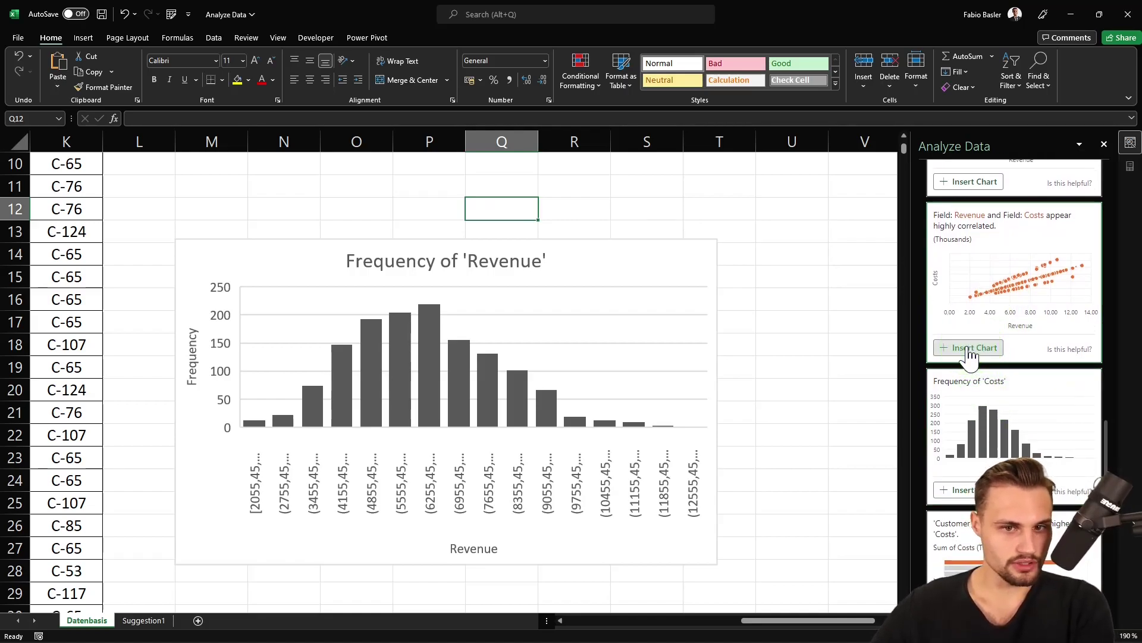
pyautogui.moveTo(583, 393); pyautogui.dragTo(363, 222)
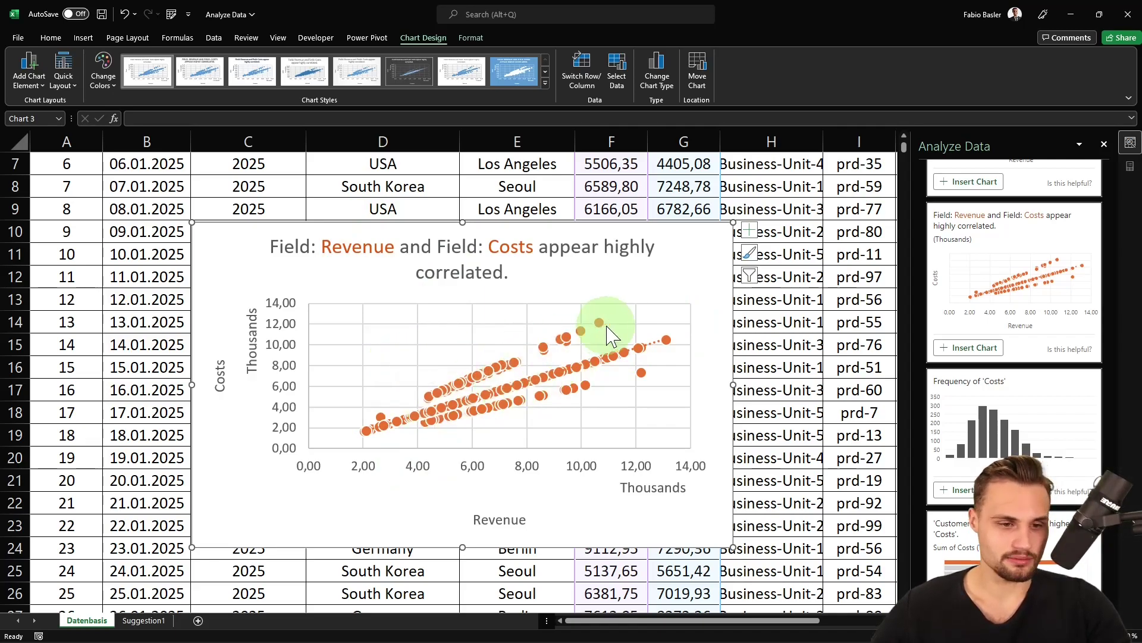
pyautogui.moveTo(606, 326)
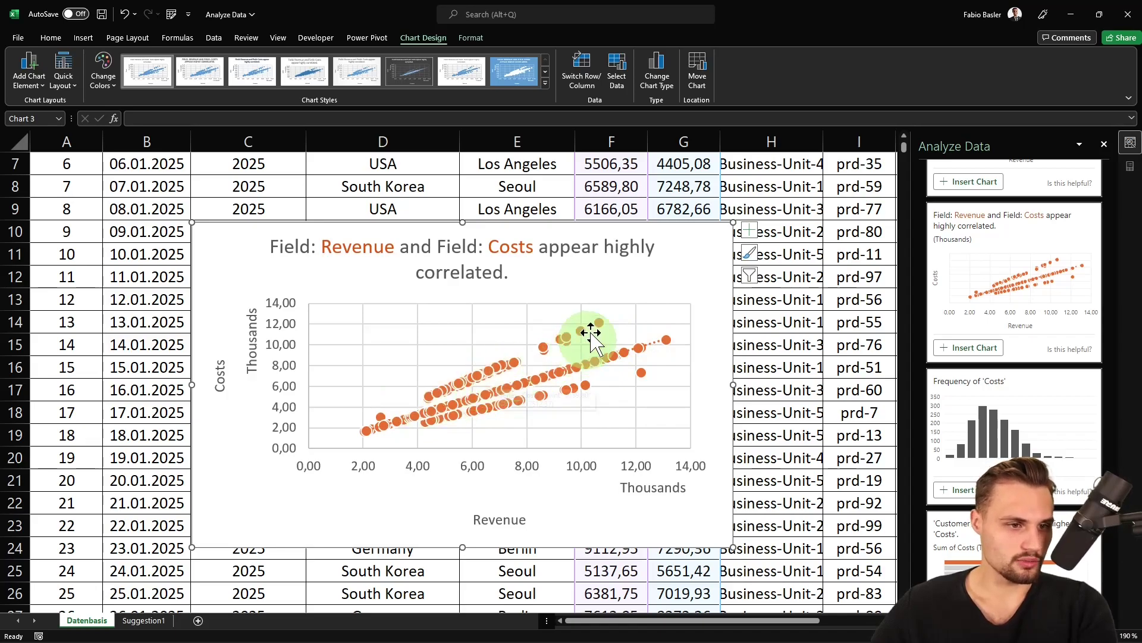
pyautogui.moveTo(484, 222); pyautogui.dragTo(419, 191)
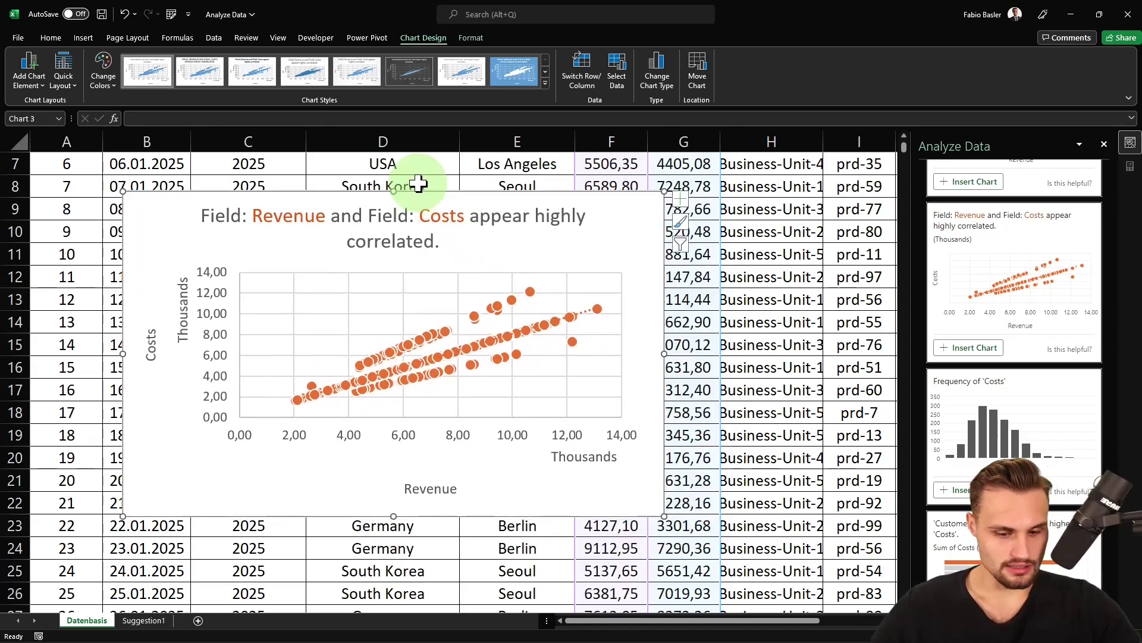
# - Collapse the ribbon and review the remaining suggested insights, including the one about customer C-65's revenue
pyautogui.hotkey('ctrl', 'F1')
pyautogui.scroll(-3, 1006, 286)
pyautogui.scroll(-5, 1001, 288)
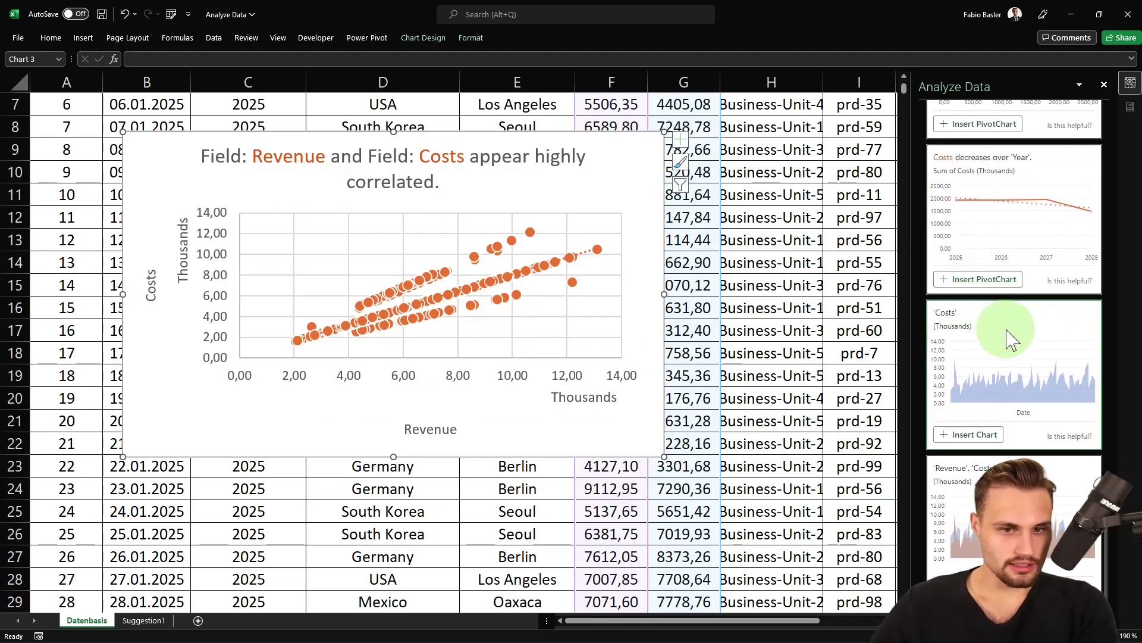
pyautogui.scroll(8, 1000, 331)
pyautogui.scroll(1, 1011, 339)
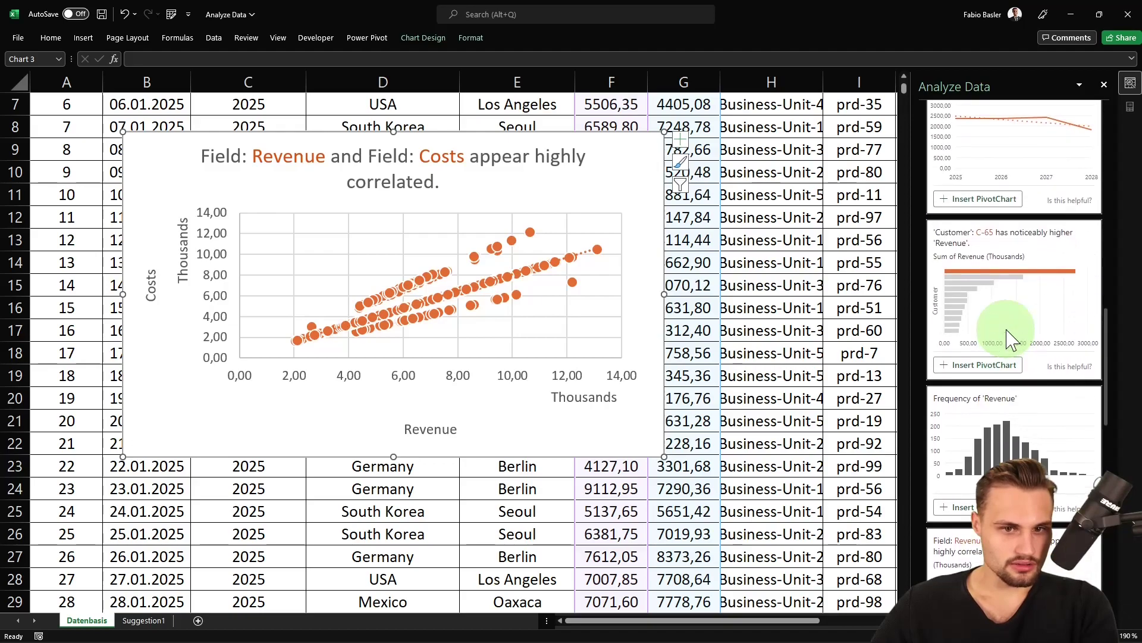
pyautogui.scroll(-3, 1022, 244)
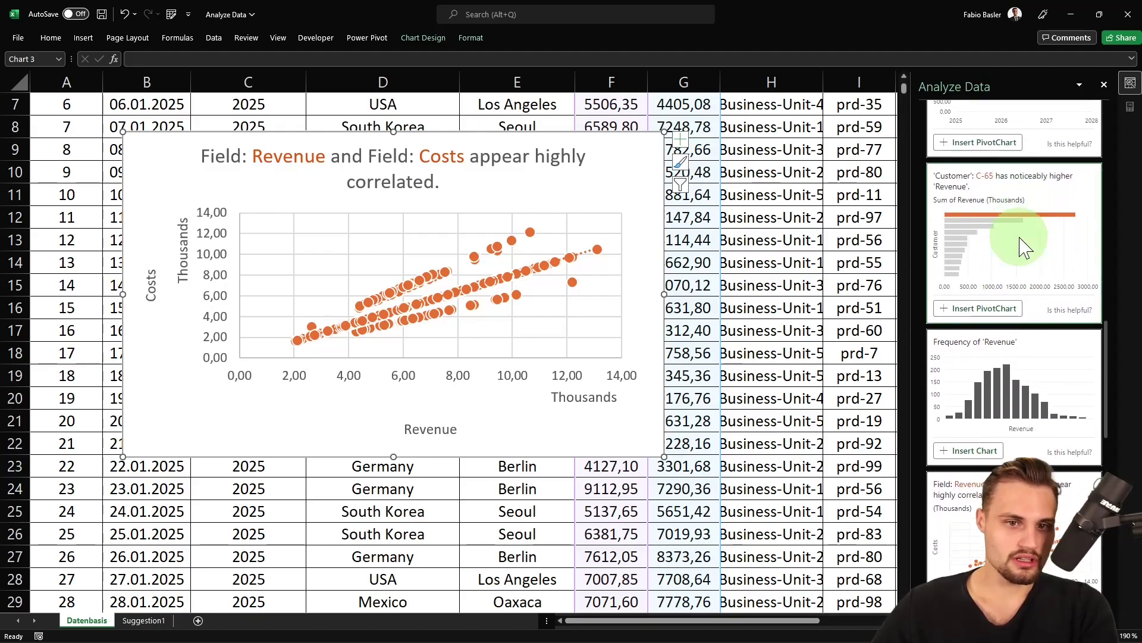
pyautogui.scroll(2, 737, 256)
# - Examine the list of customers in the Customer column's filter without applying a filter
pyautogui.click(738, 244)
pyautogui.hscroll(3, 788, 218)
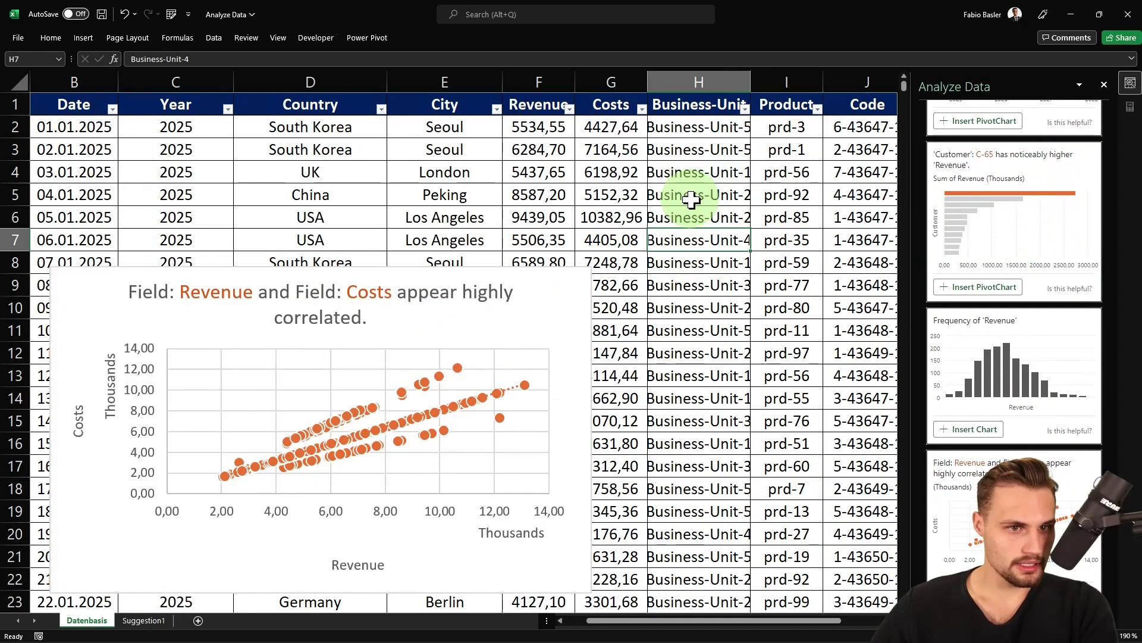
pyautogui.click(773, 107)
pyautogui.click(777, 107)
pyautogui.scroll(-2, 761, 286)
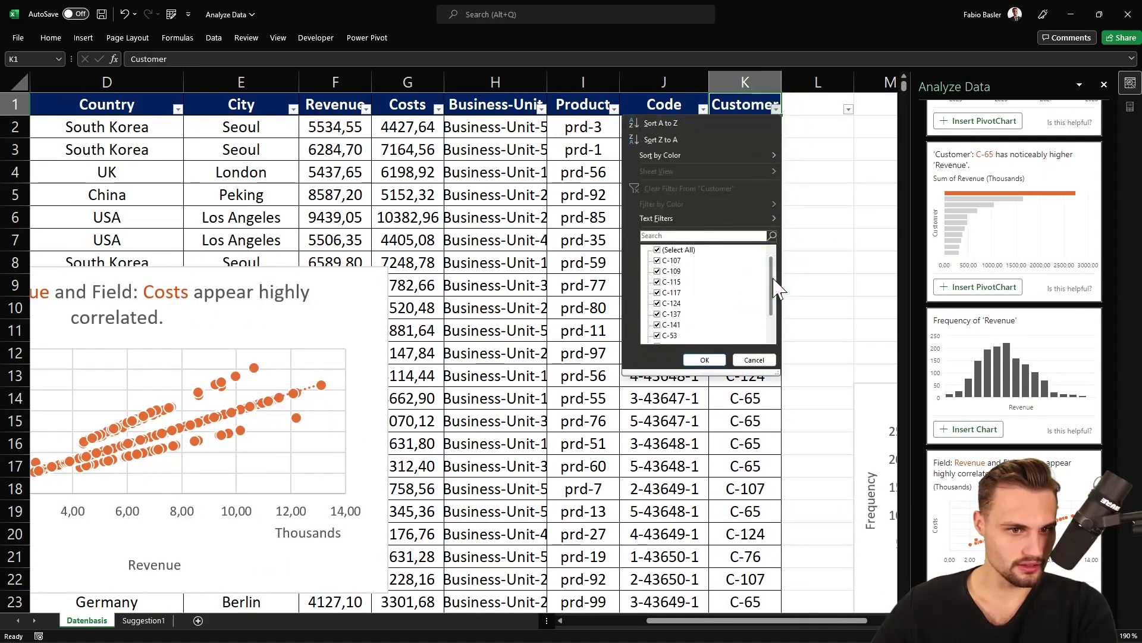
pyautogui.click(1008, 176)
# - Insert the suggested PivotChart on customer C-65's noticeably higher revenue and inspect its bars on the new sheet
pyautogui.click(977, 287)
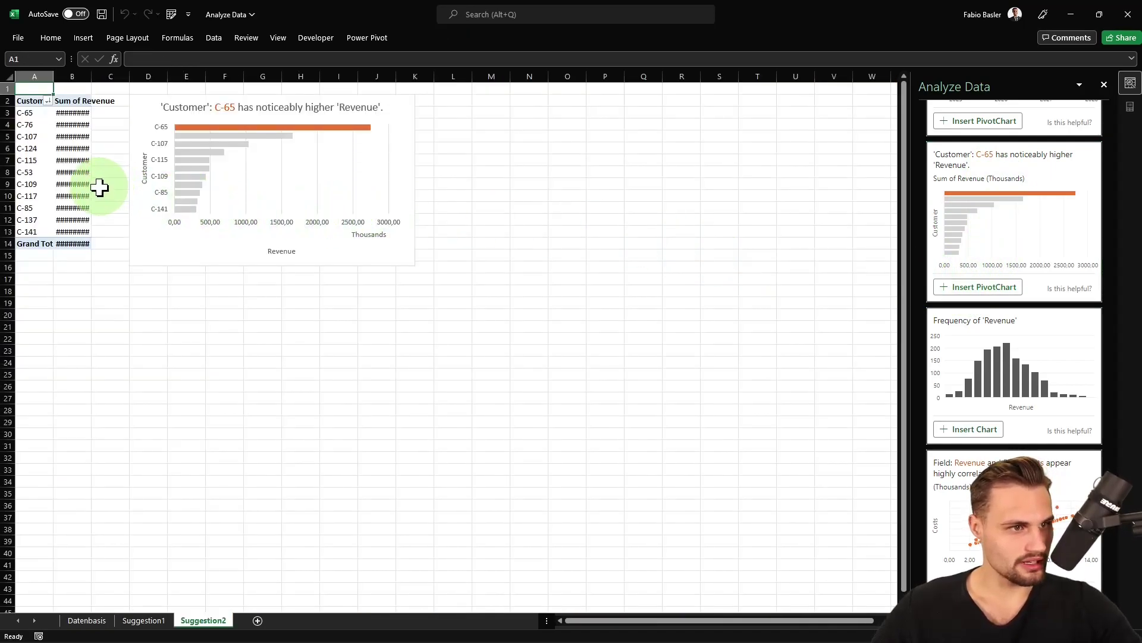
pyautogui.scroll(3, 104, 188)
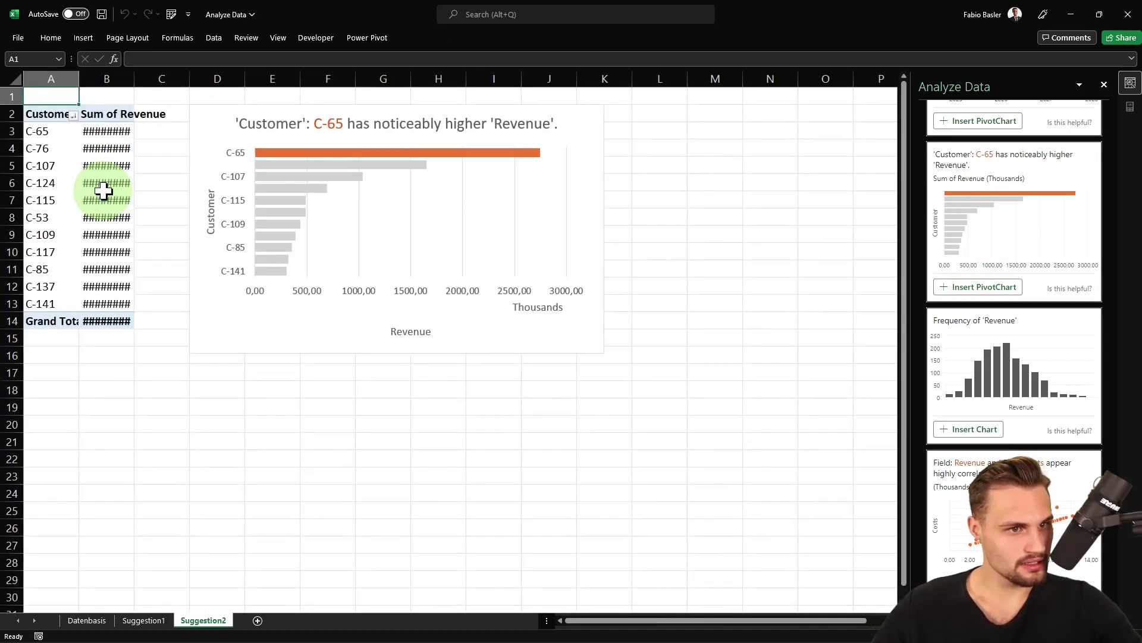
pyautogui.click(277, 166)
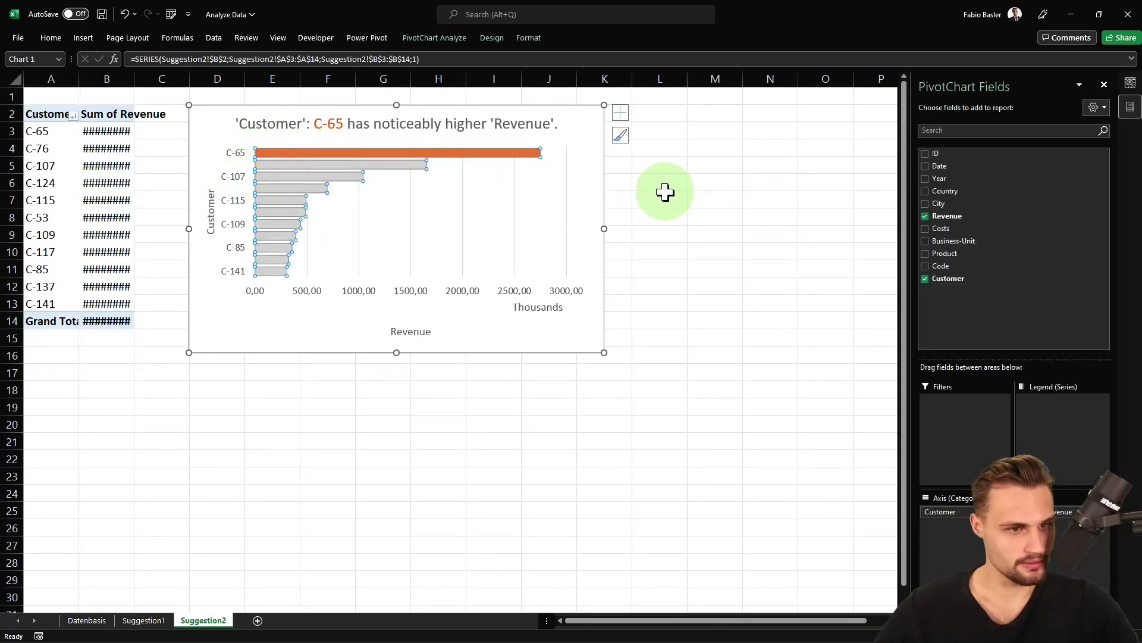
pyautogui.click(665, 193)
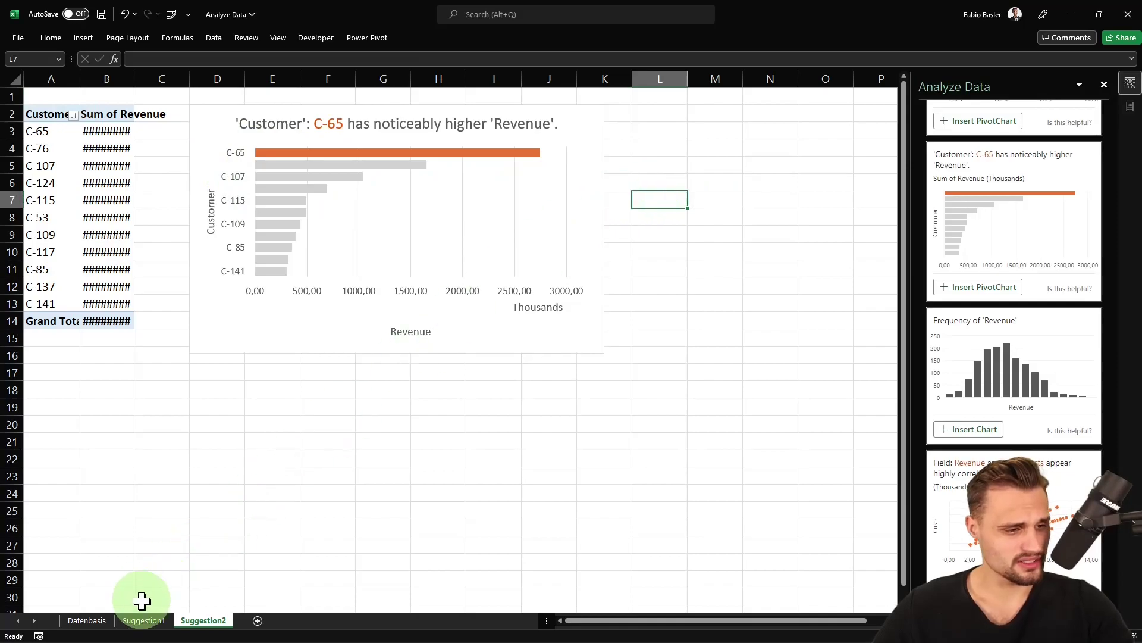
# - Check the PivotTable on the Suggestion1 sheet, then return to the Datenbasis sheet and look through the suggested insights again
pyautogui.click(144, 622)
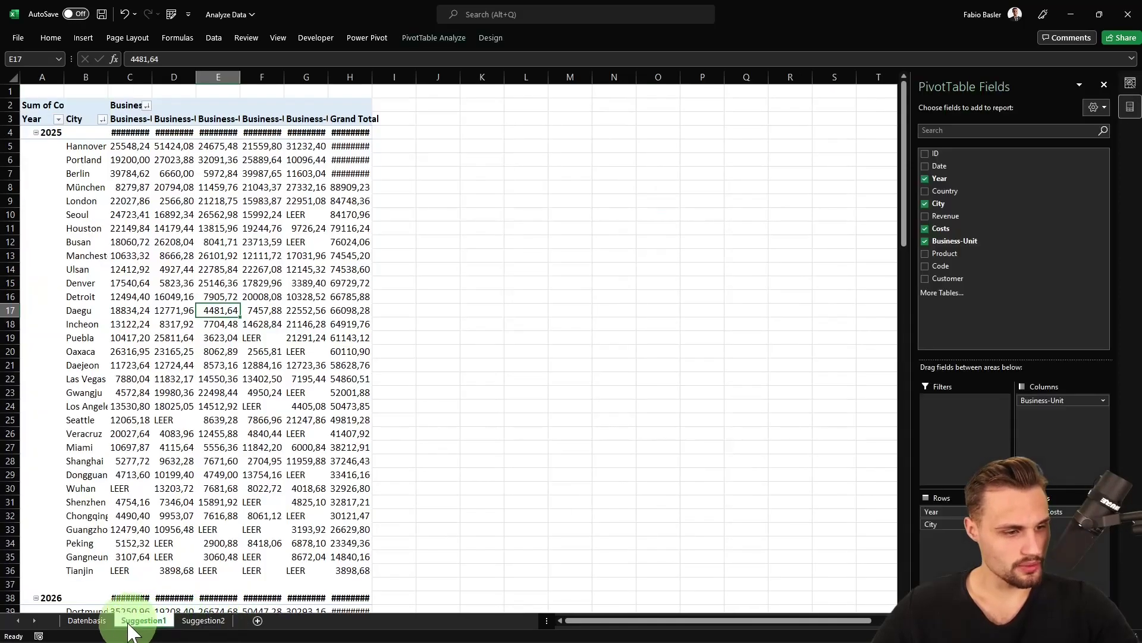
pyautogui.click(88, 621)
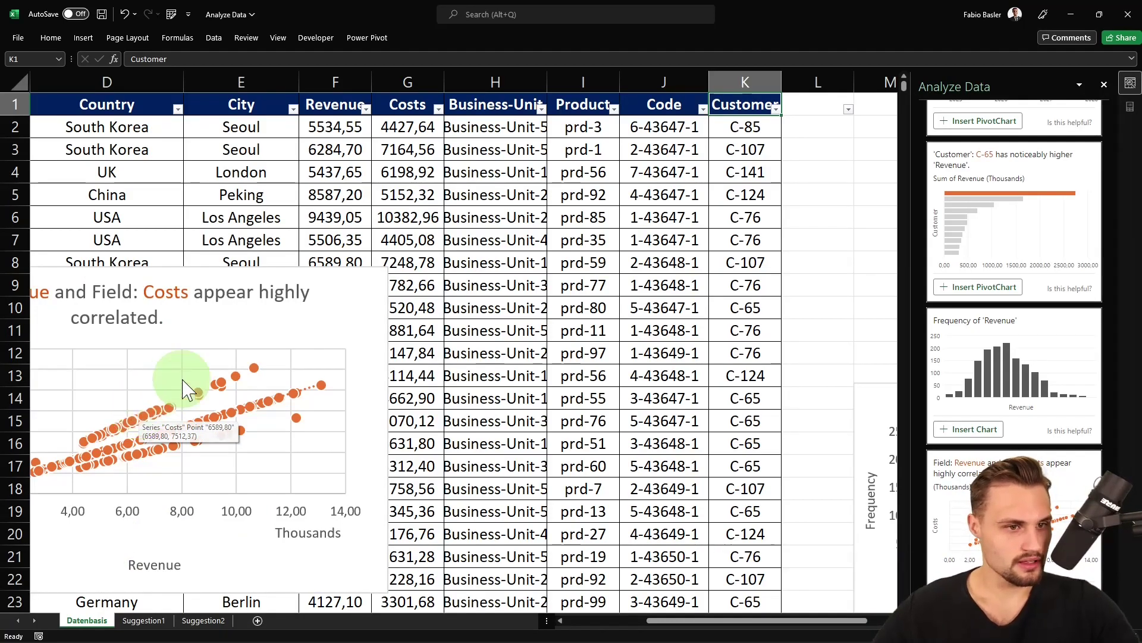
pyautogui.scroll(5, 970, 279)
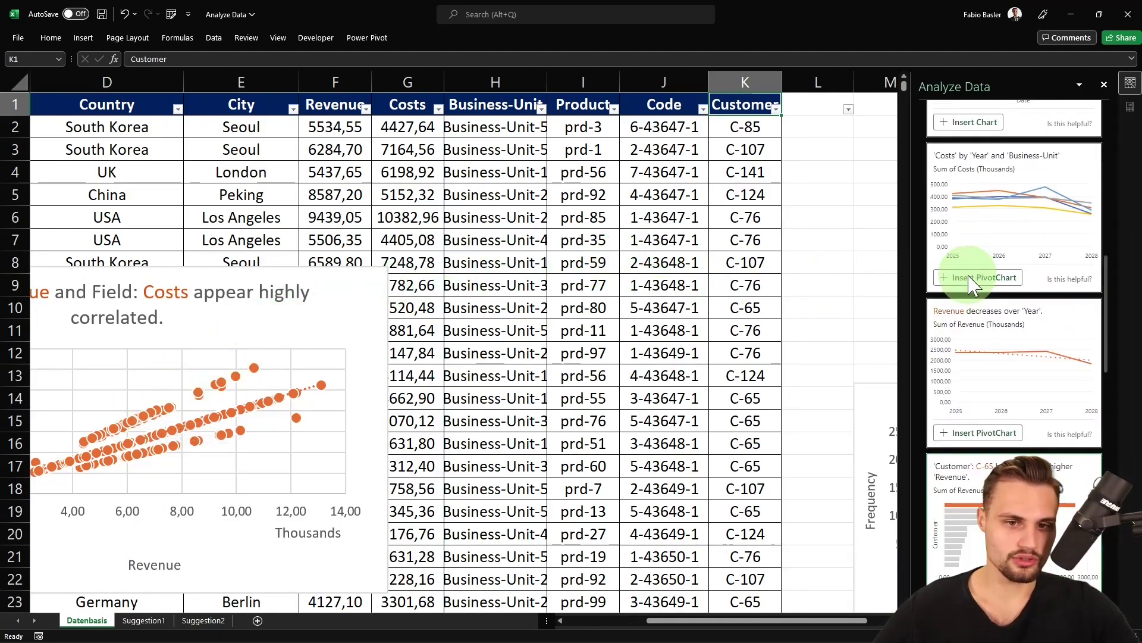
pyautogui.scroll(10, 970, 283)
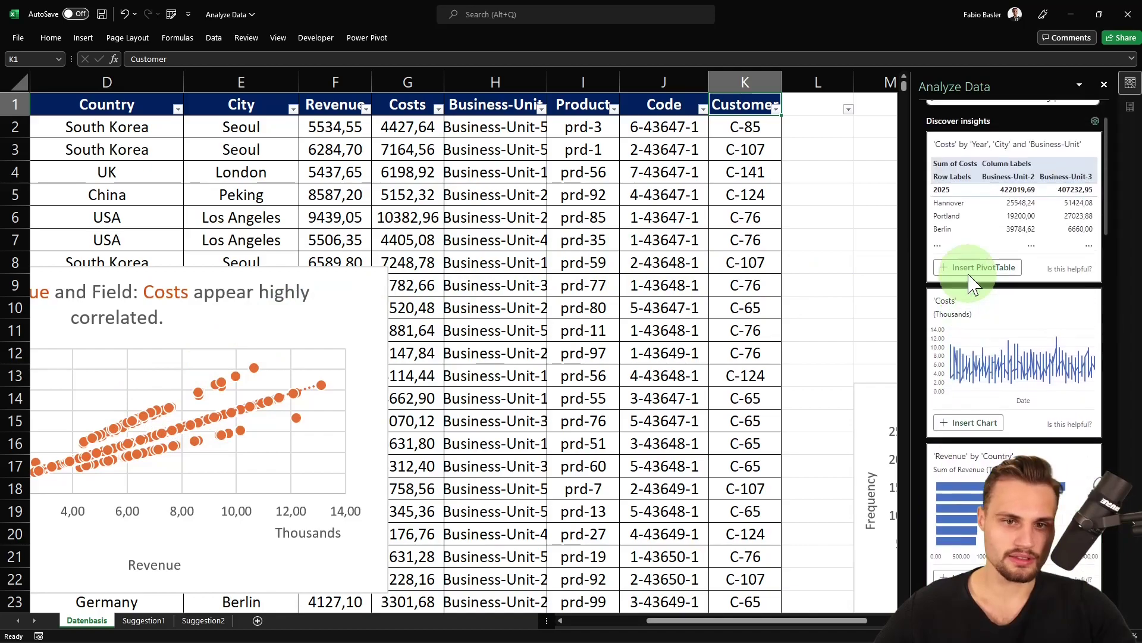
pyautogui.click(701, 243)
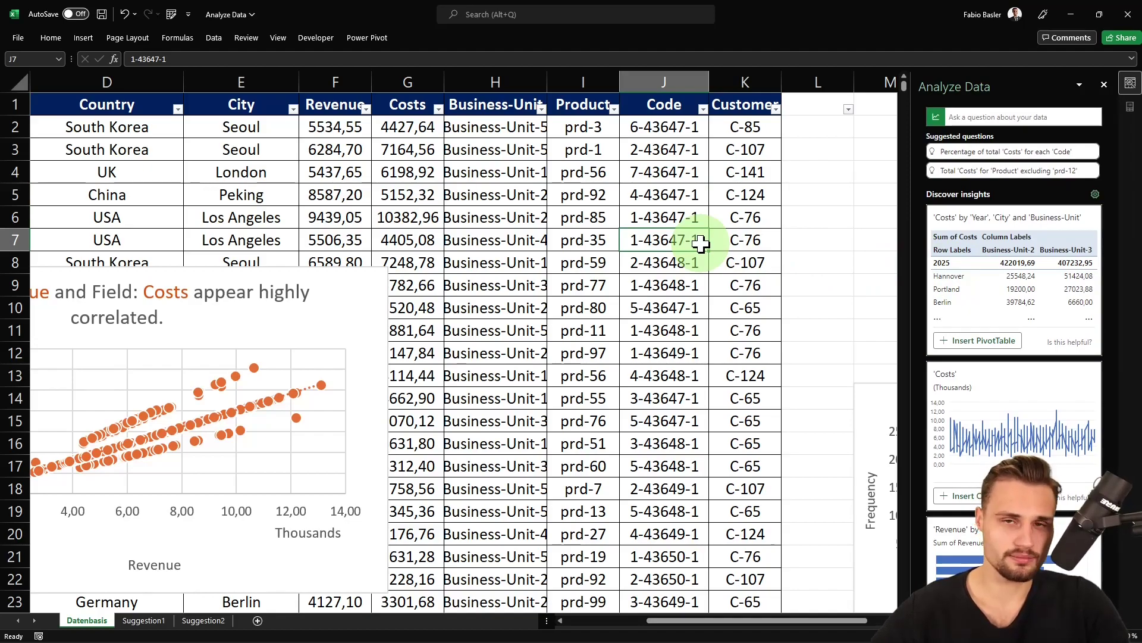
pyautogui.scroll(-2, 962, 384)
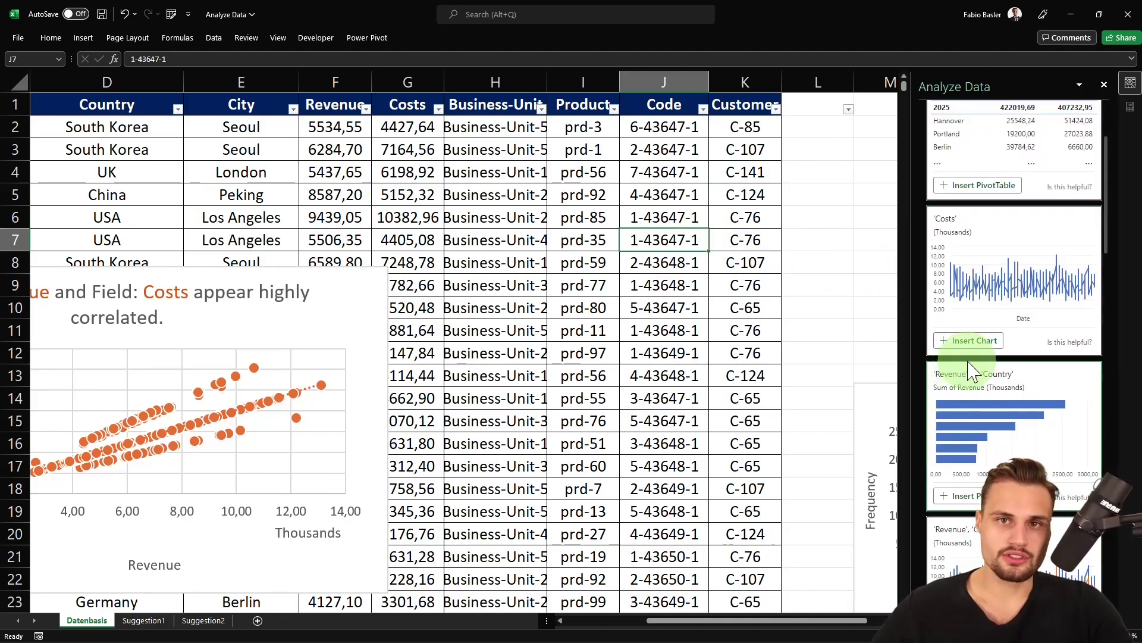
# - View the answer to the suggested question "Percentage of total 'Costs' for each 'Product'" and return to the insights overview
pyautogui.scroll(2, 967, 375)
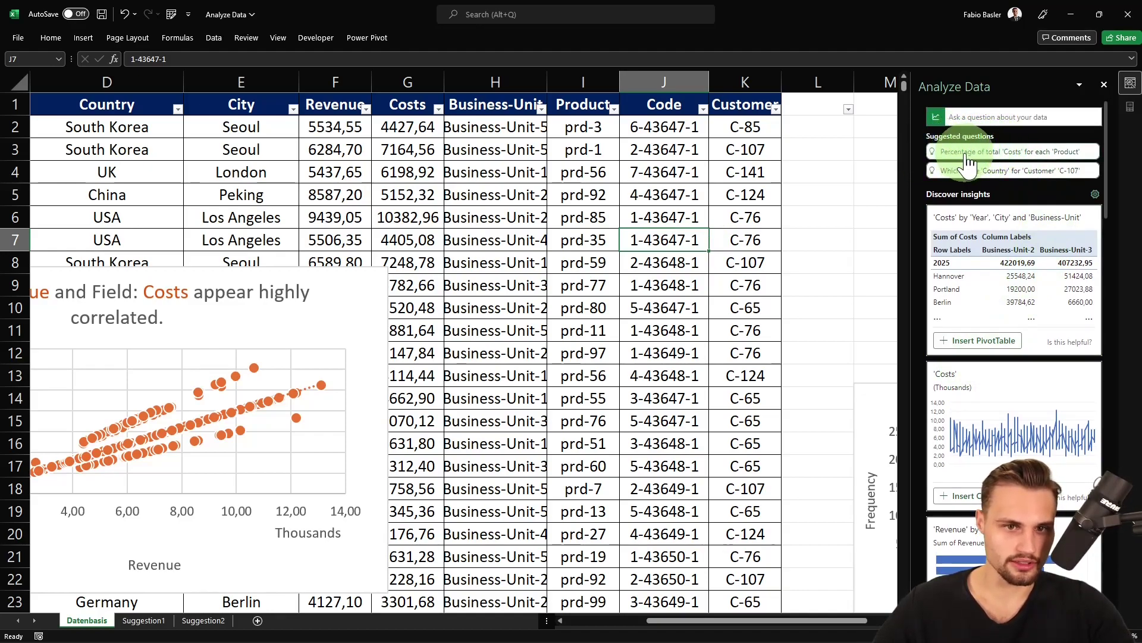
pyautogui.click(968, 156)
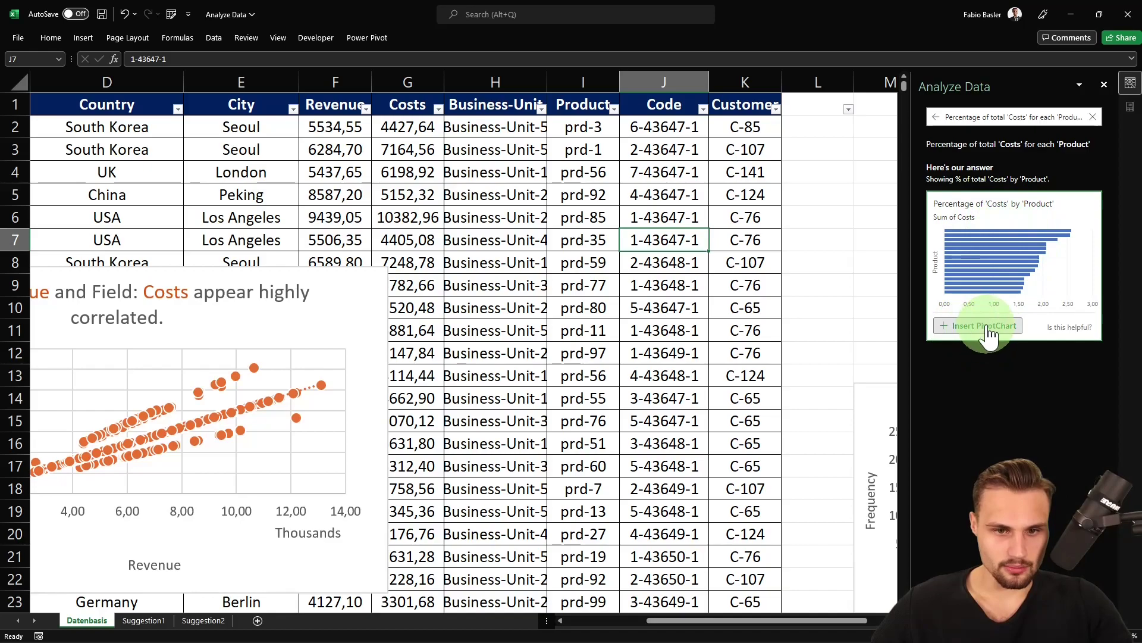
pyautogui.click(936, 118)
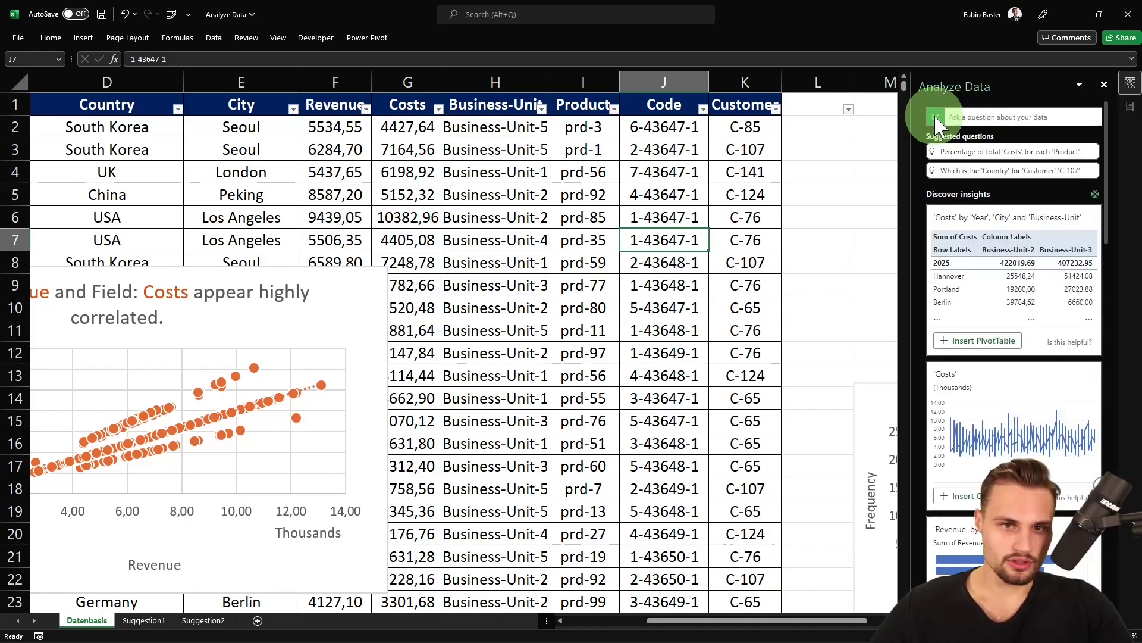
# - Ask Analyze Data for the "percentage of total "Revenue" for each City", view the suggested chart and leave the answer
pyautogui.click(986, 118)
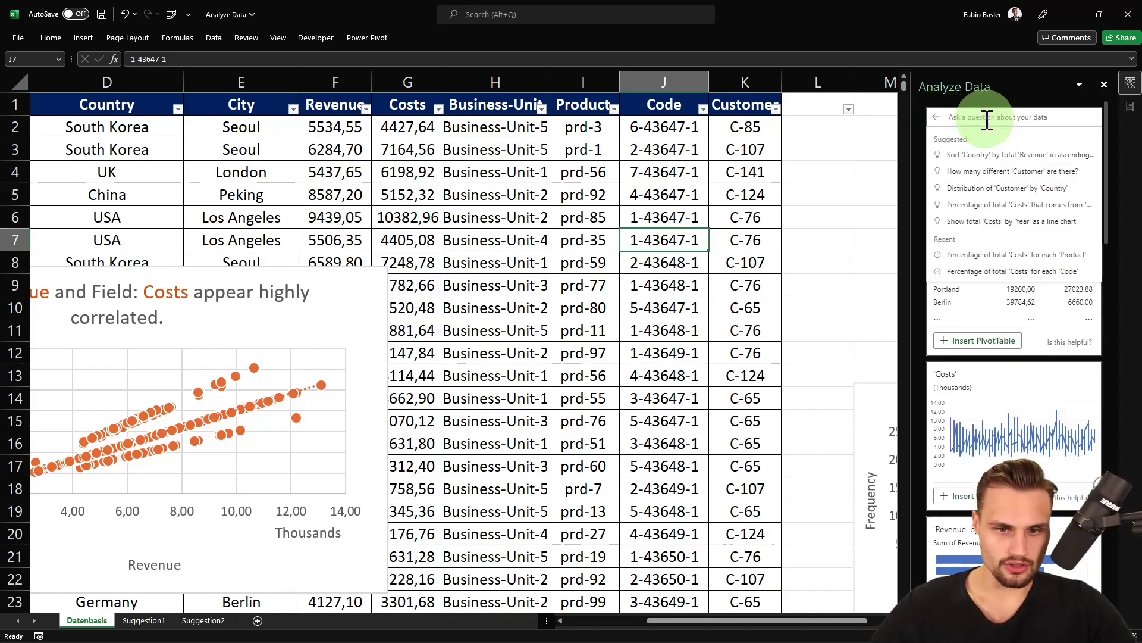
pyautogui.write('p')
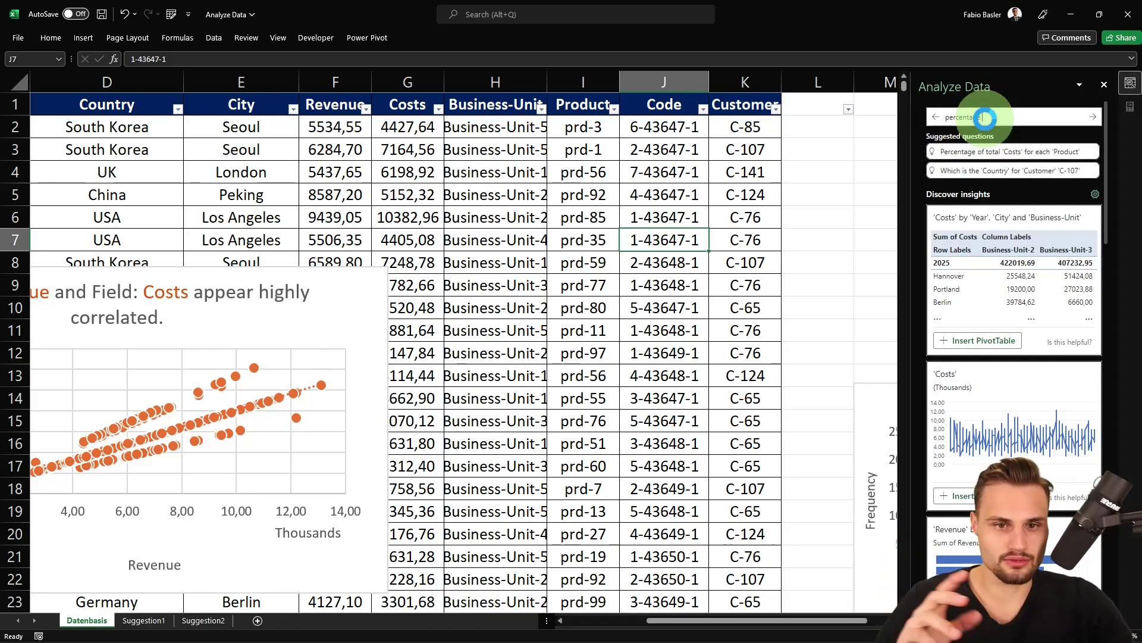
pyautogui.write("ercentage of total 'Revenue' for")
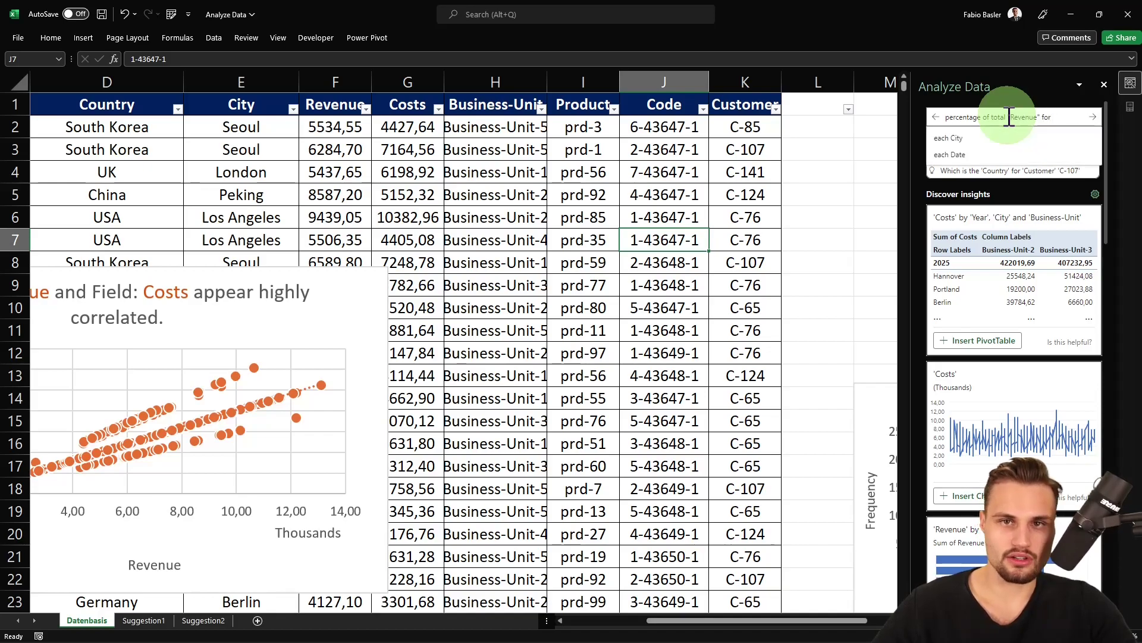
pyautogui.click(949, 138)
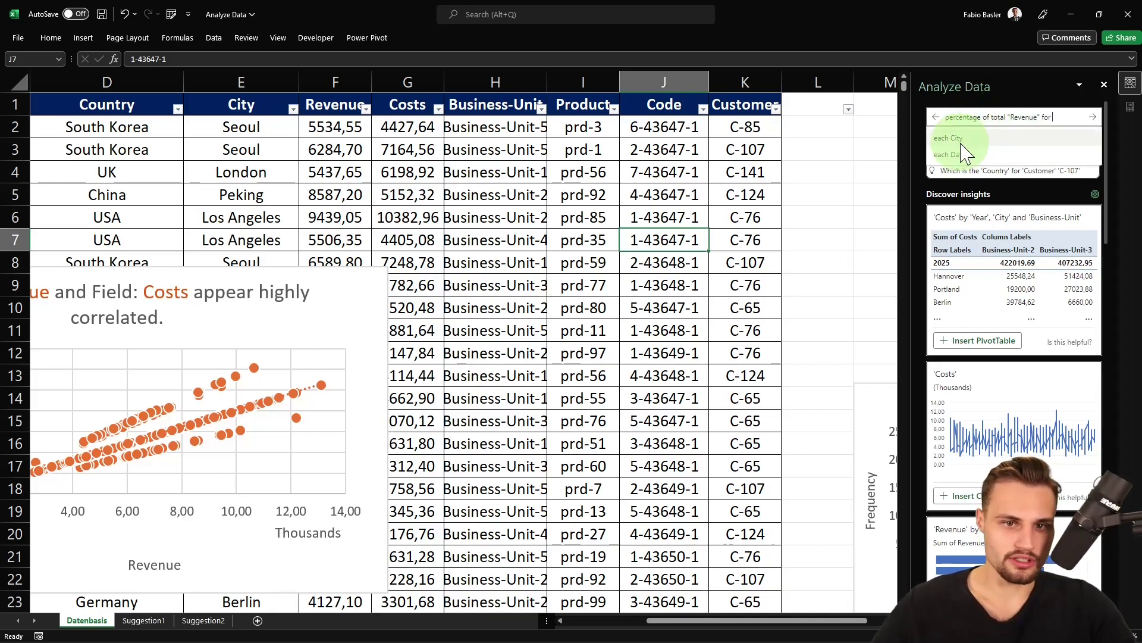
pyautogui.press('Return')
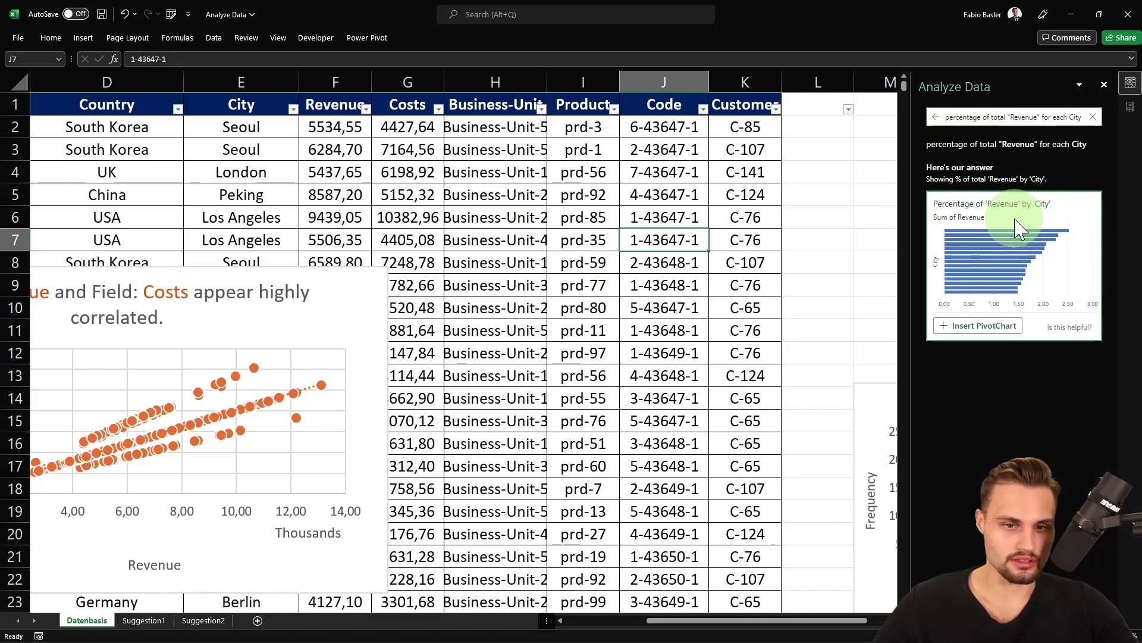
pyautogui.click(936, 116)
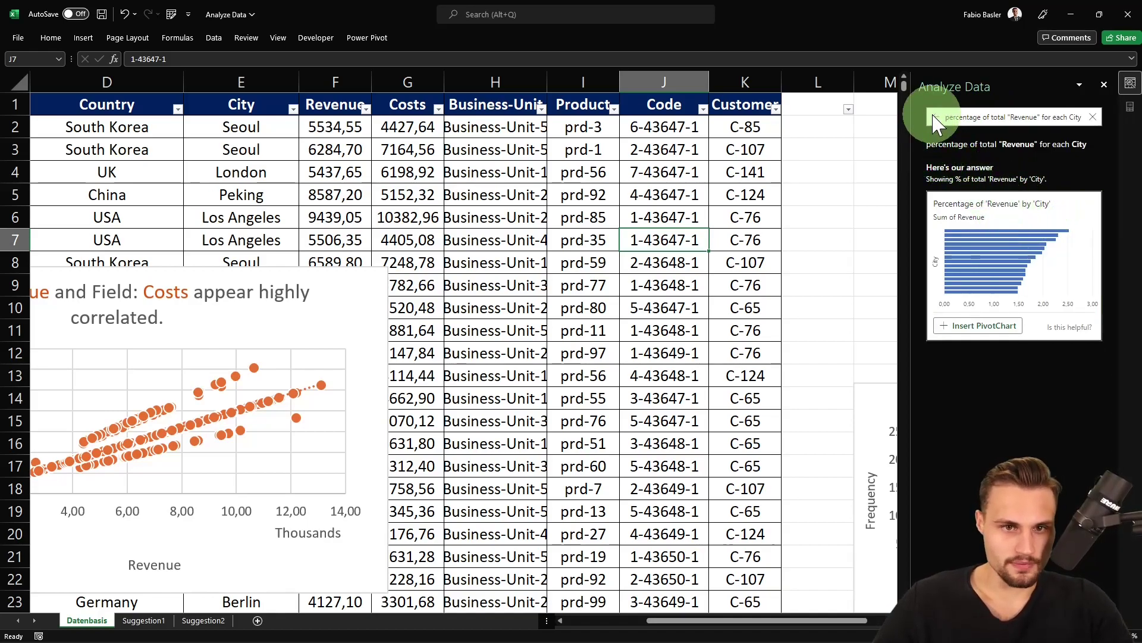